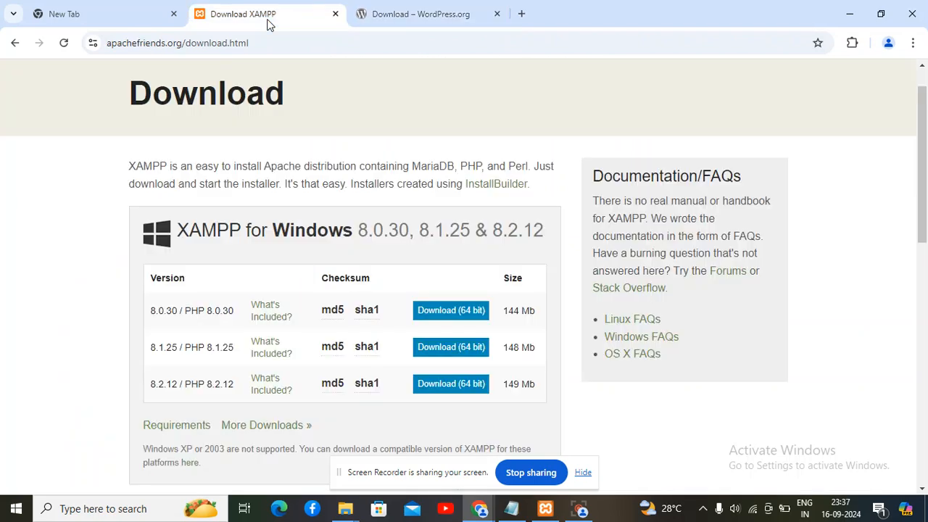
Check the WordPress and XAMPP download pages and confirm Apache and MySQL are running
click(454, 15)
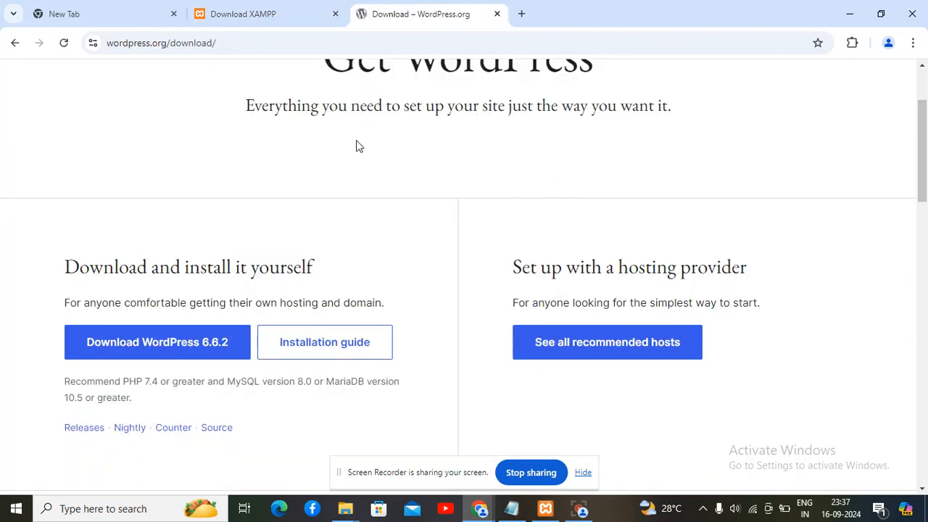
click(275, 4)
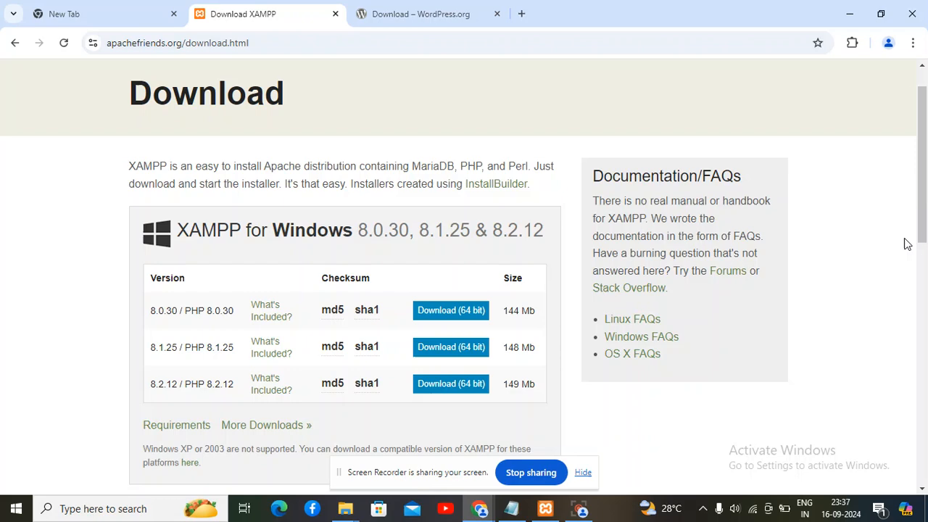
mouse_move(921, 235)
mouse_down()
mouse_move(923, 449)
mouse_move(924, 240)
mouse_up()
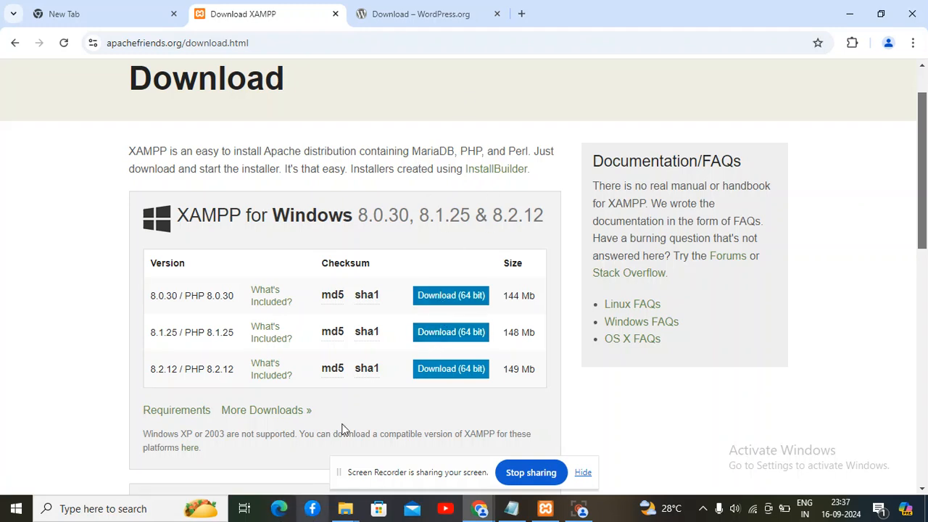
click(346, 512)
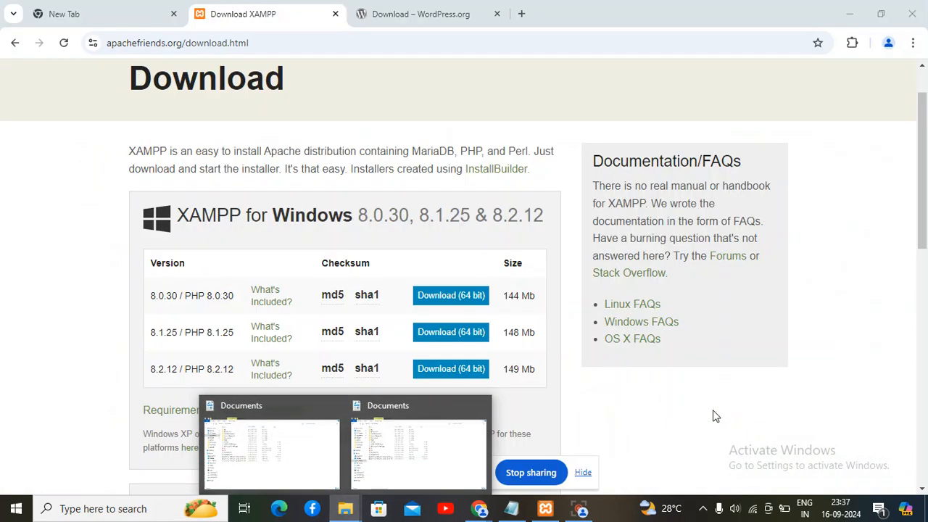
click(715, 414)
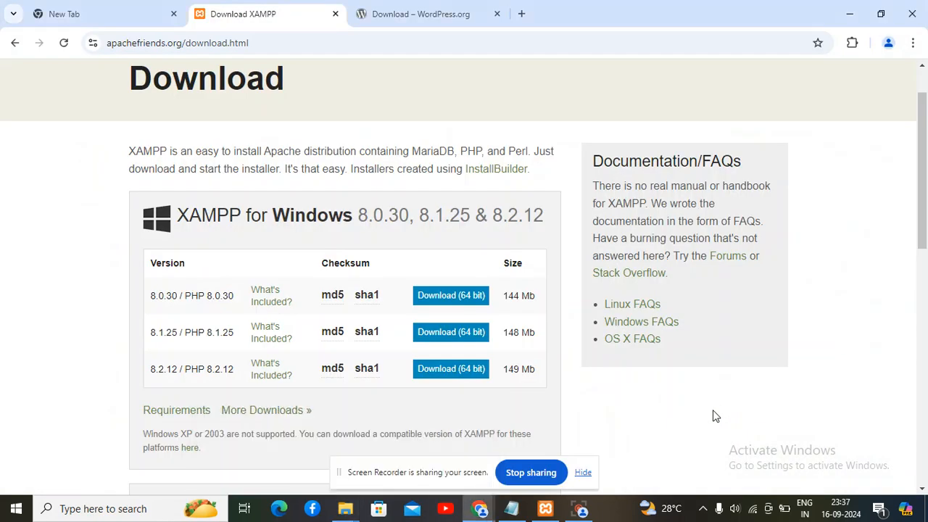
click(545, 509)
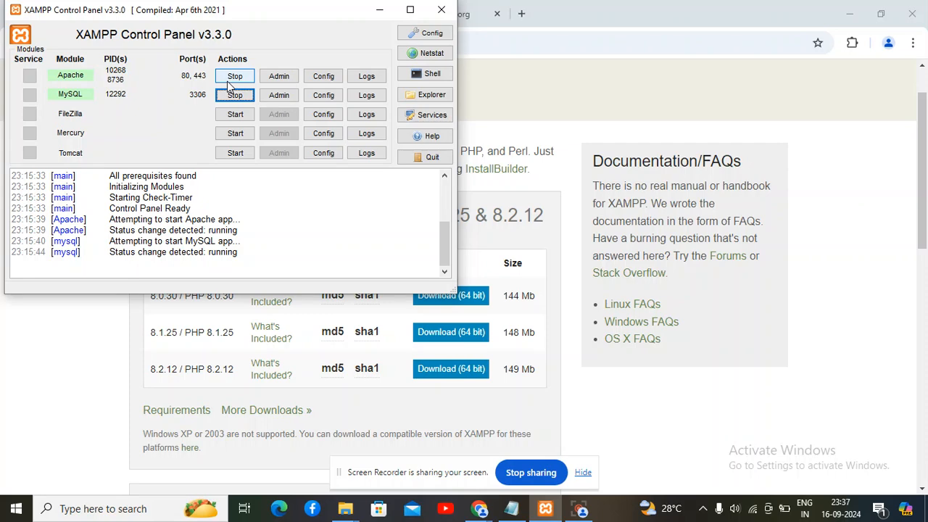
click(379, 11)
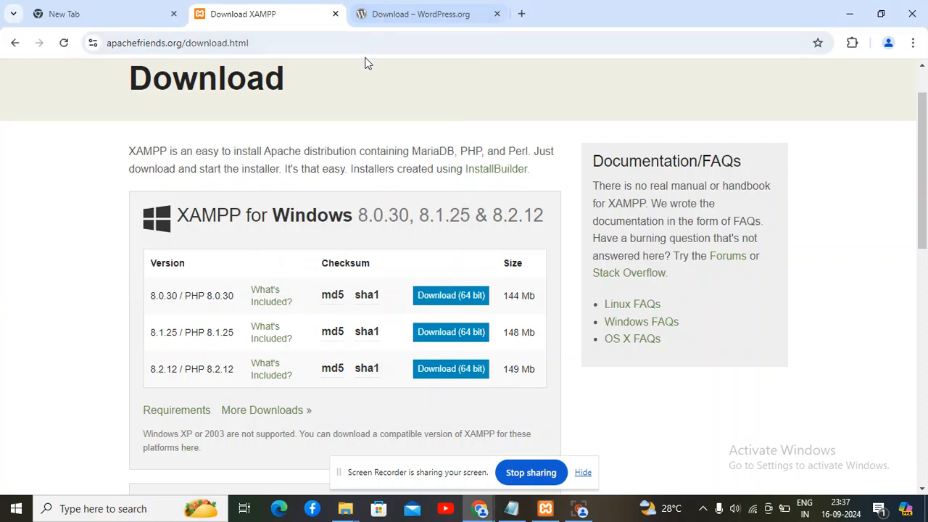
click(382, 16)
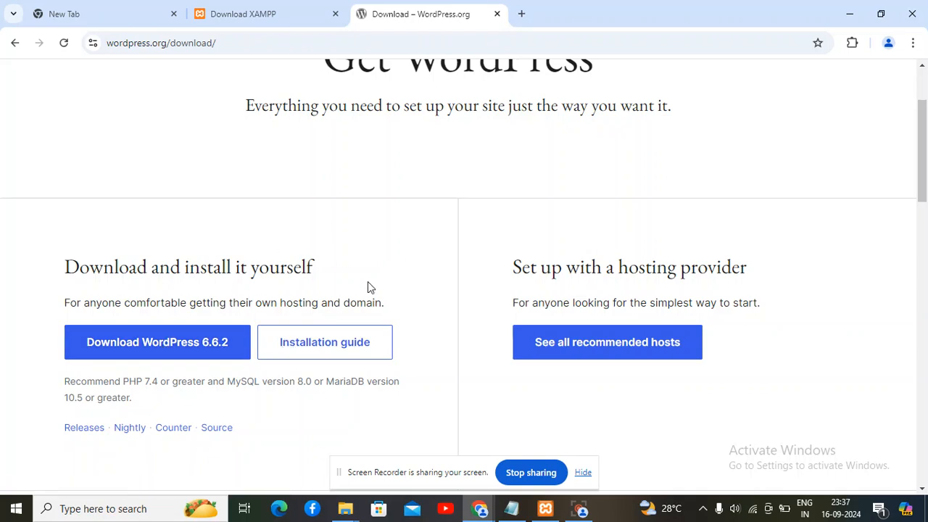
Browse to Downloads > wordpress-6.6.2 and inspect the test_new folder's contents
mouse_move(346, 512)
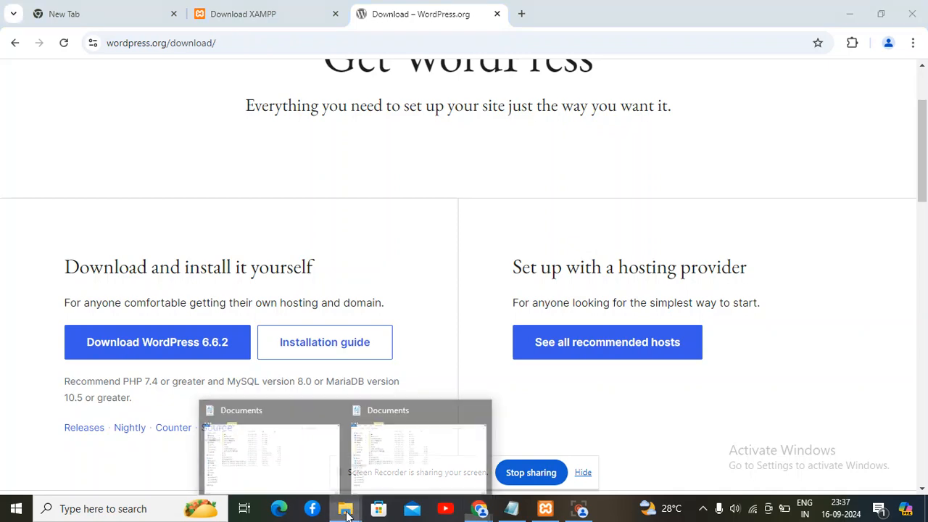
click(310, 477)
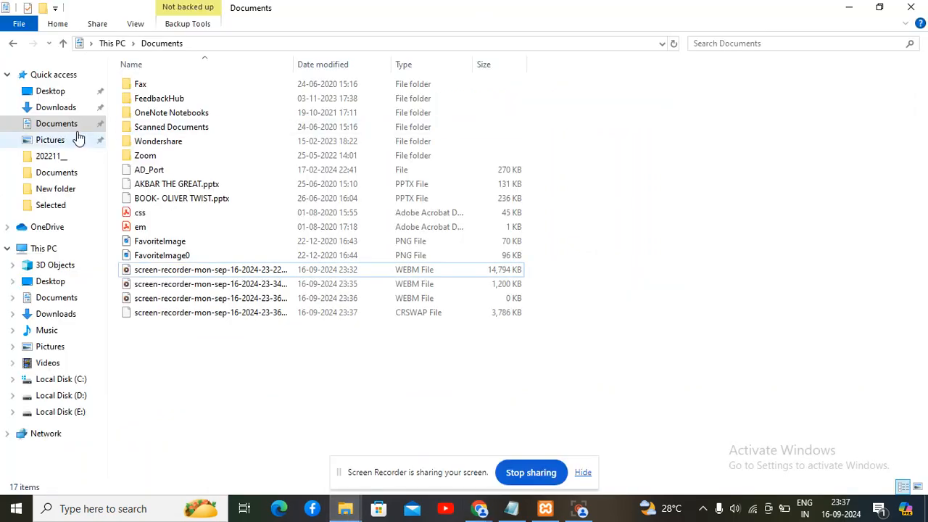
click(62, 108)
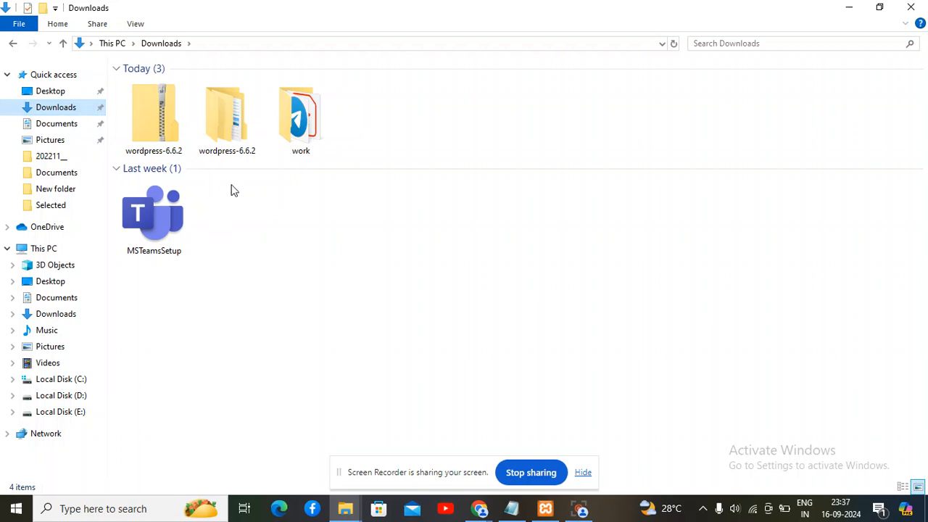
double_click(203, 132)
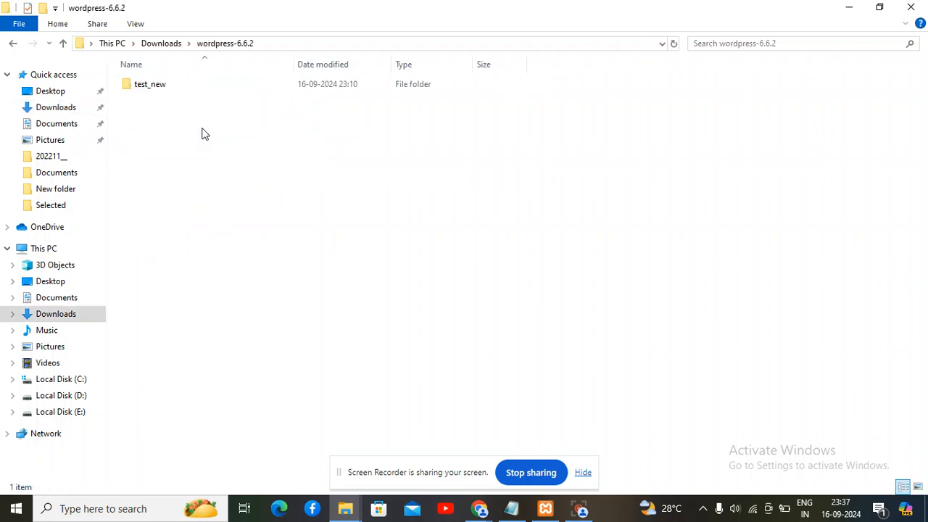
double_click(175, 85)
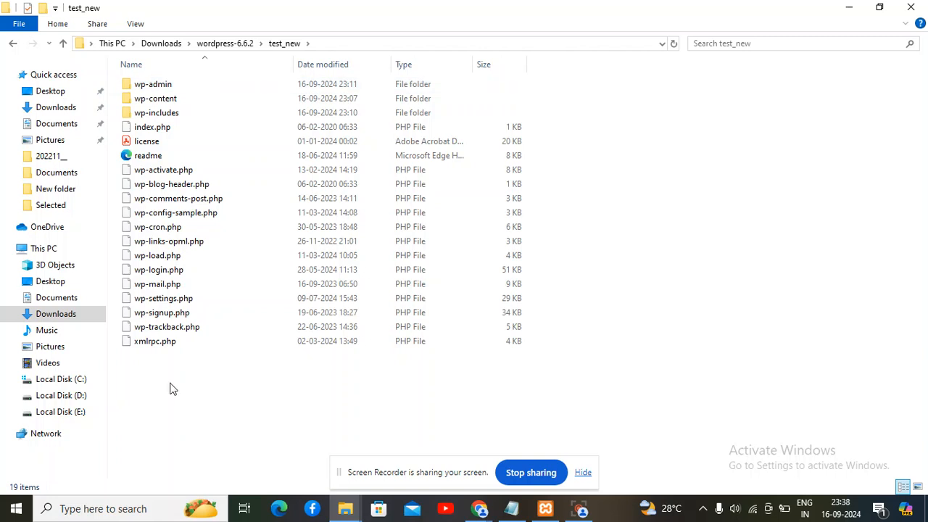
click(230, 44)
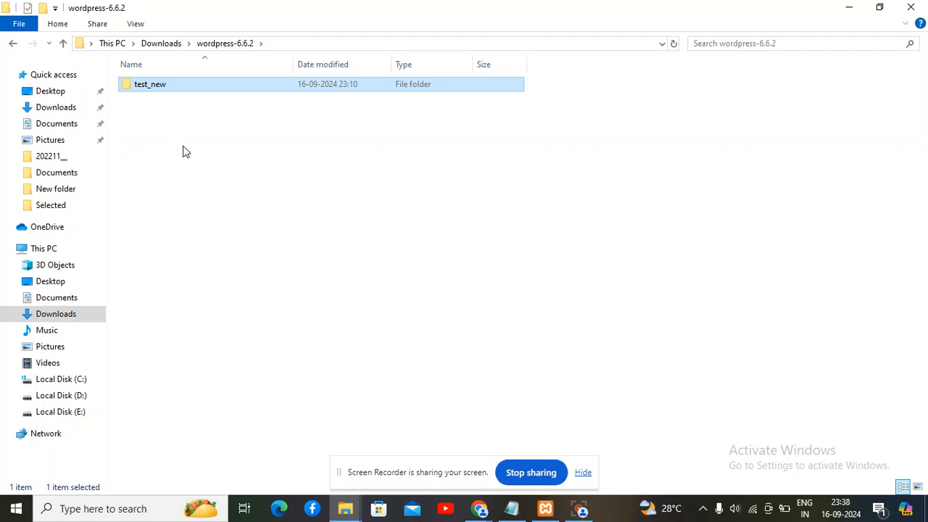
Rename the test_new folder to magic_one
right_click(171, 89)
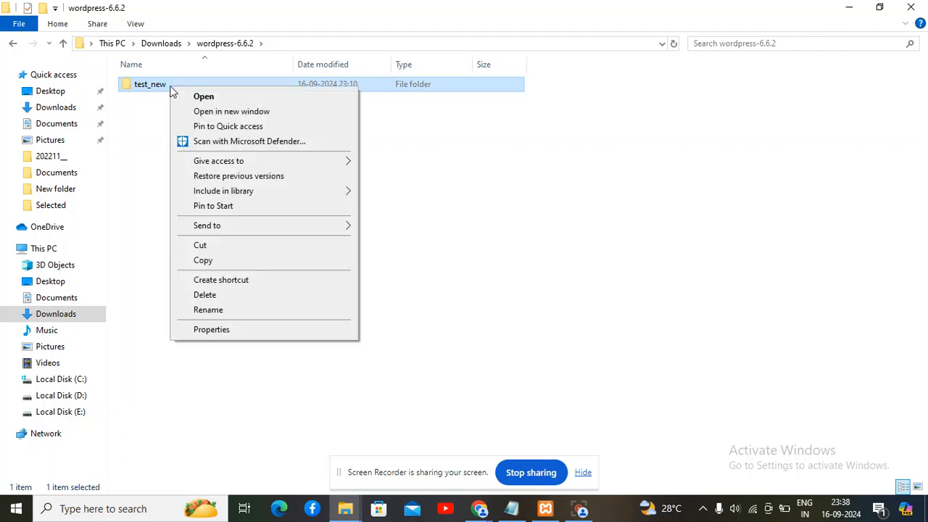
right_click(158, 86)
right_click(158, 84)
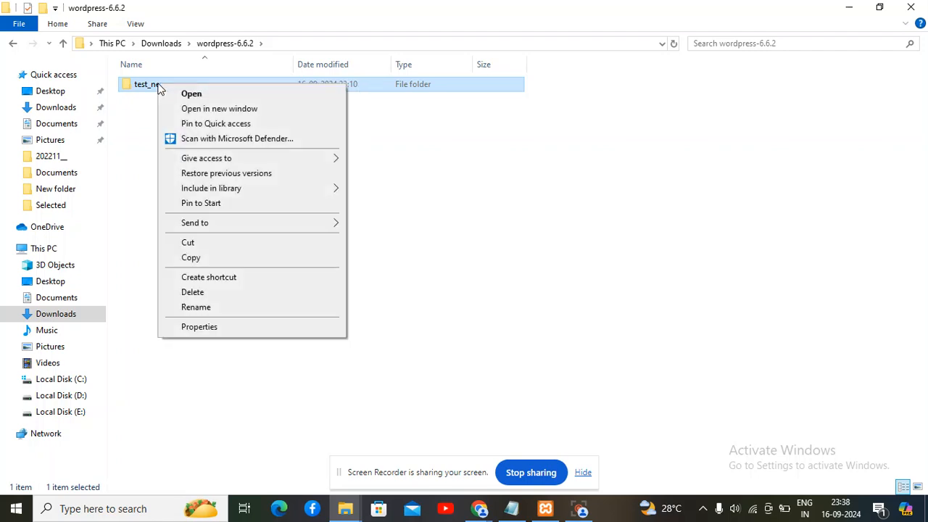
click(196, 308)
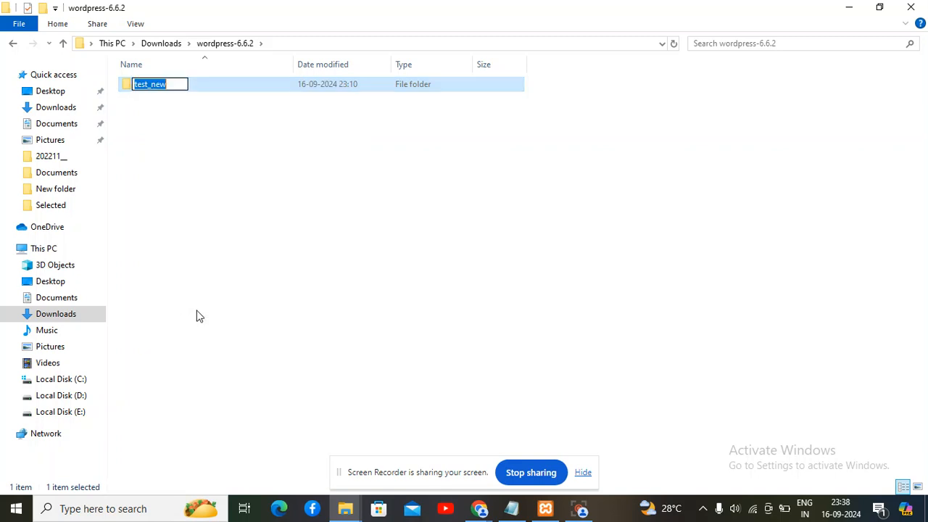
key(BackSpace)
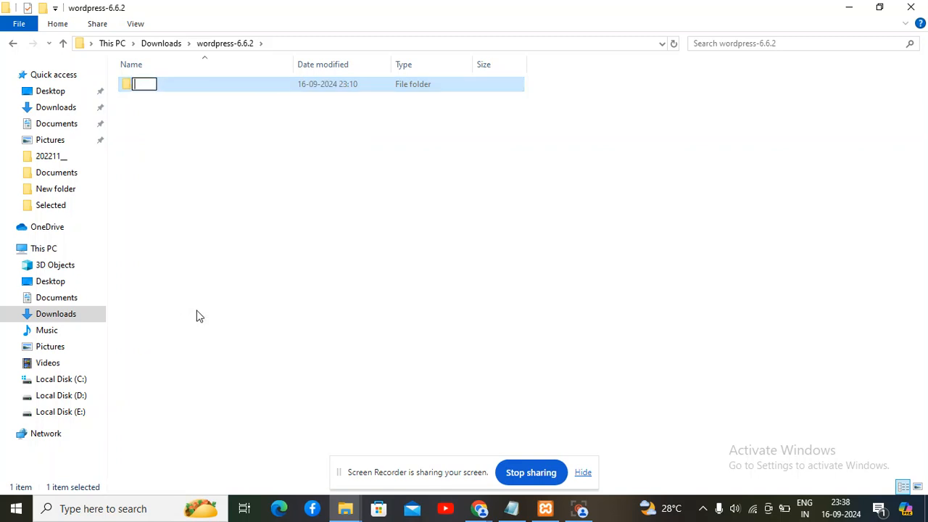
text(magic_one)
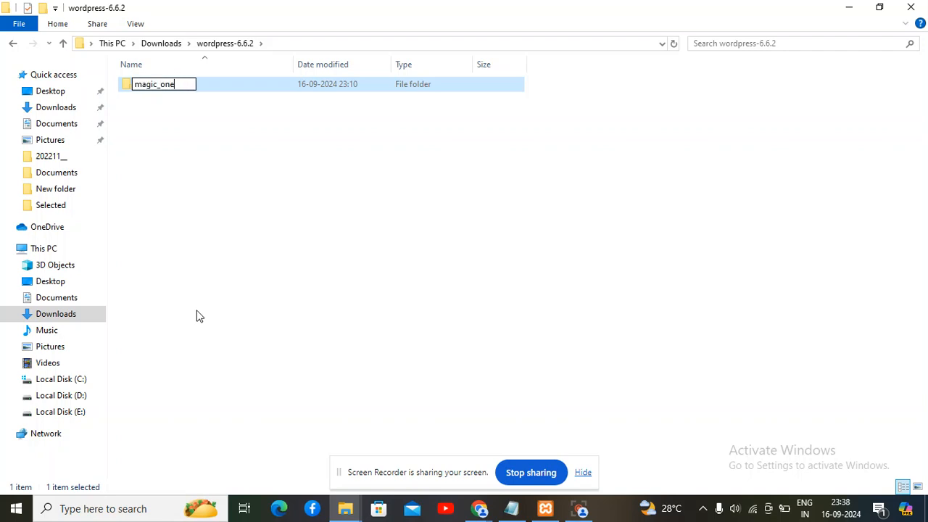
click(267, 245)
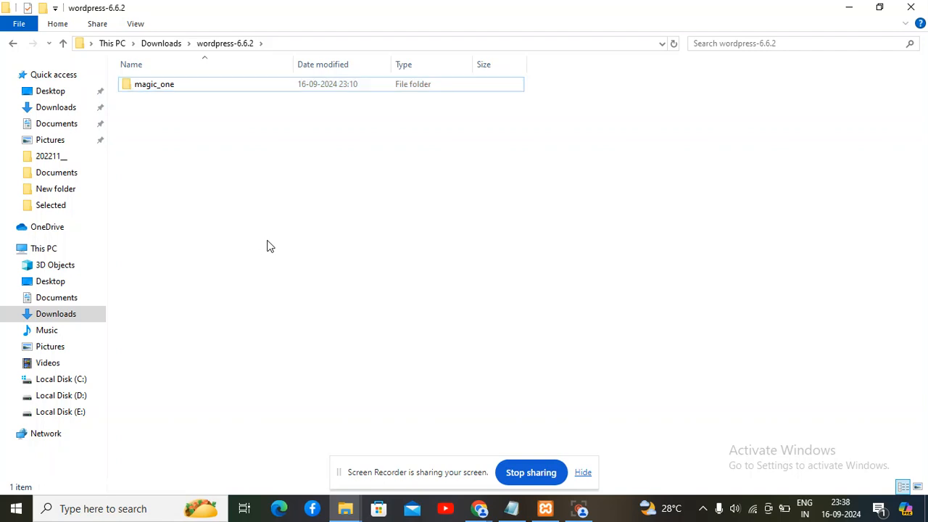
Copy the magic_one folder to the clipboard
click(161, 87)
right_click(162, 88)
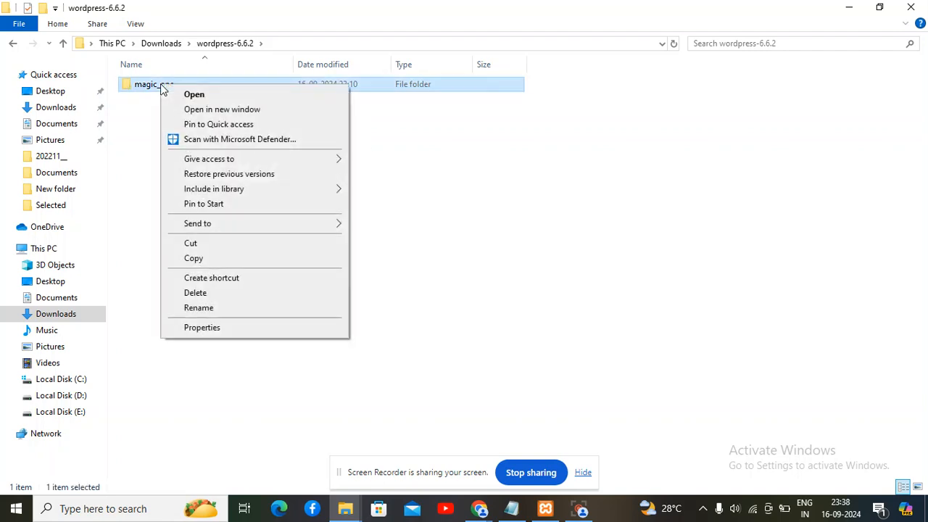
click(202, 260)
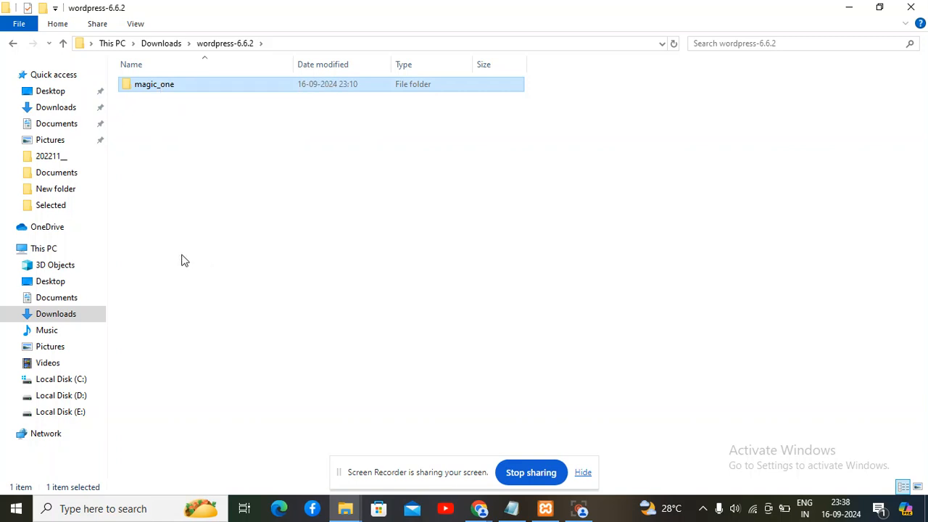
Paste the magic_one folder into C:\xampp\htdocs and minimize the progress dialog and Explorer
click(67, 382)
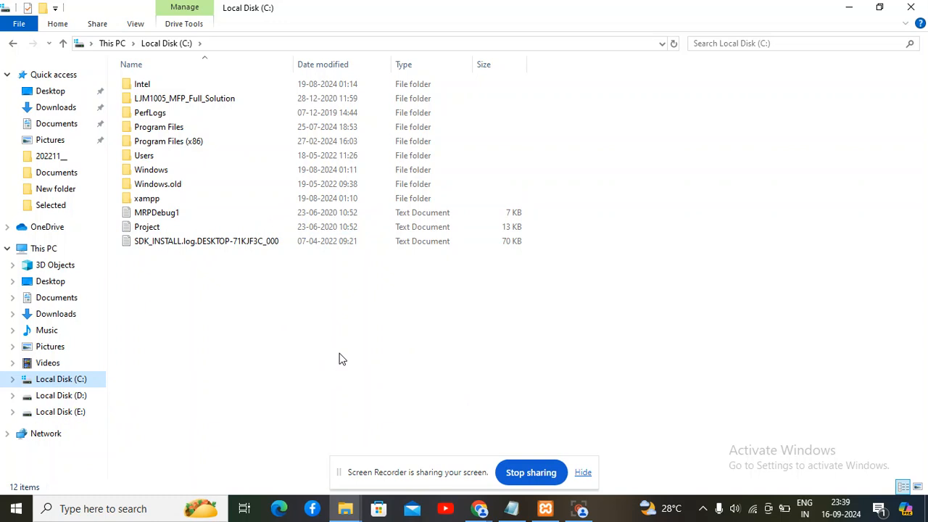
double_click(163, 199)
double_click(164, 156)
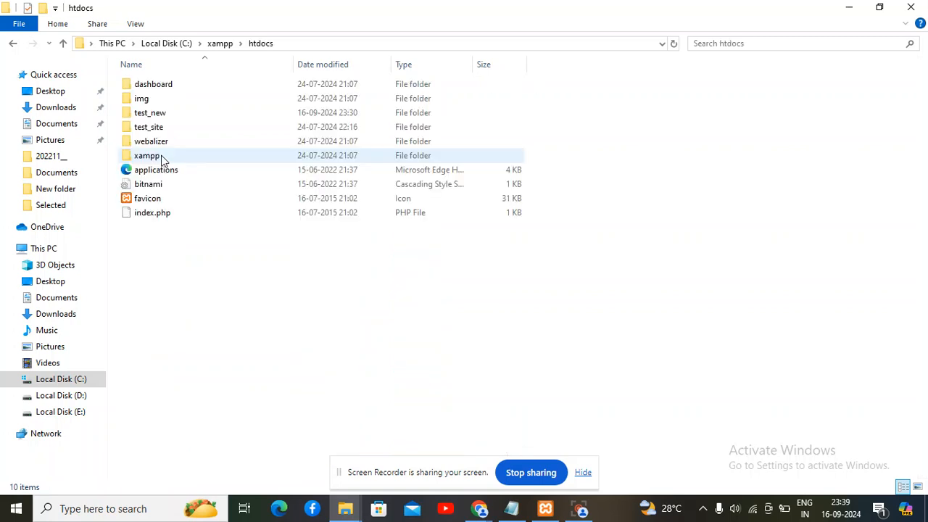
right_click(217, 264)
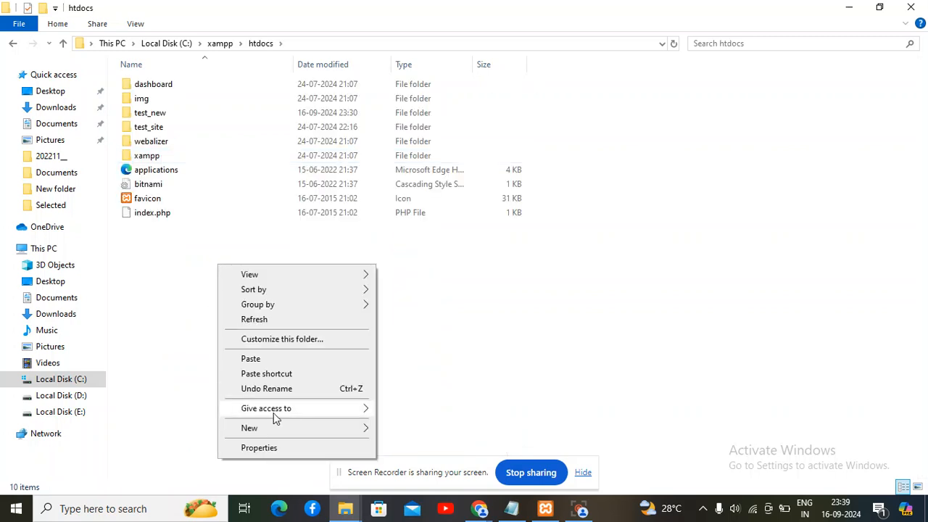
click(259, 358)
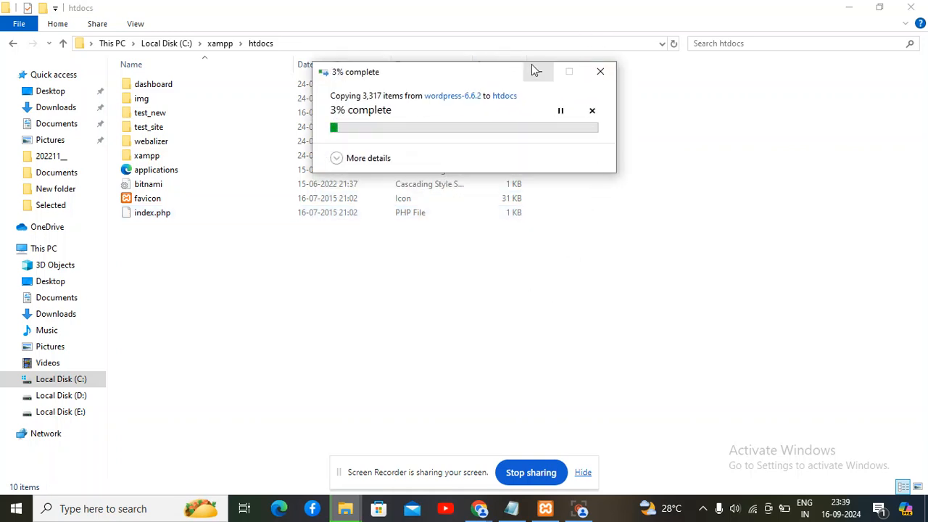
click(537, 71)
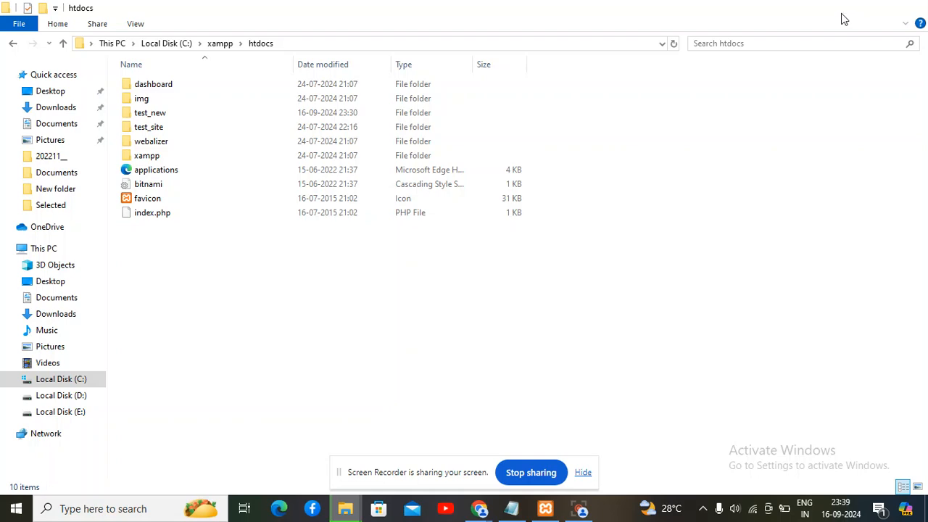
click(847, 13)
Load localhost/phpmyadmin in a new Chrome tab
click(522, 14)
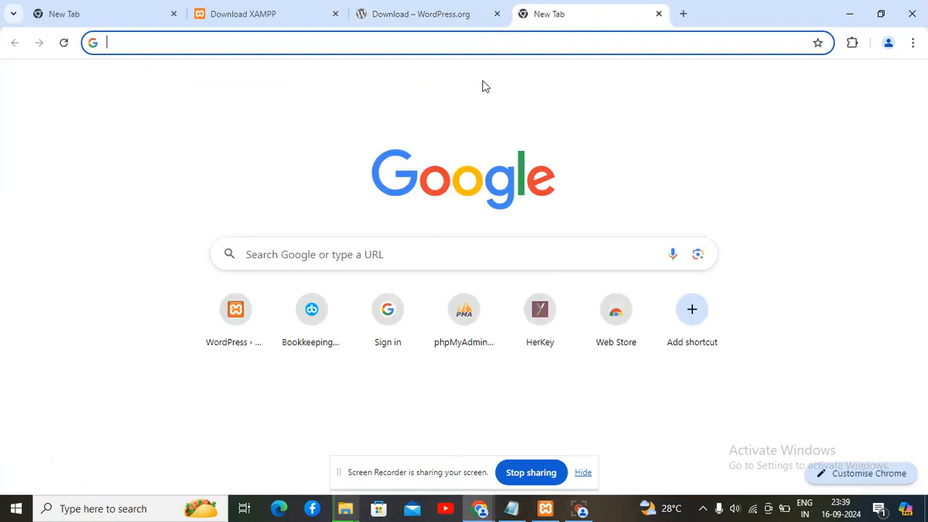
click(483, 47)
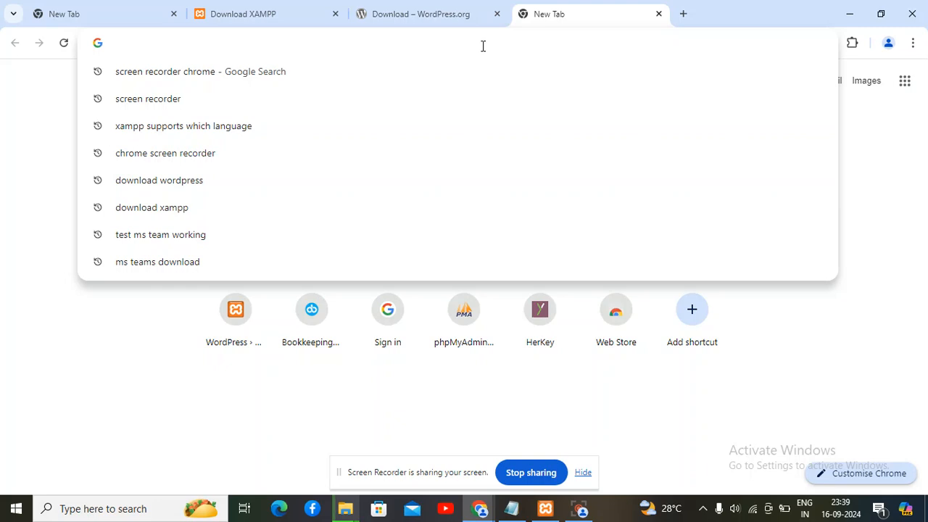
text(loca)
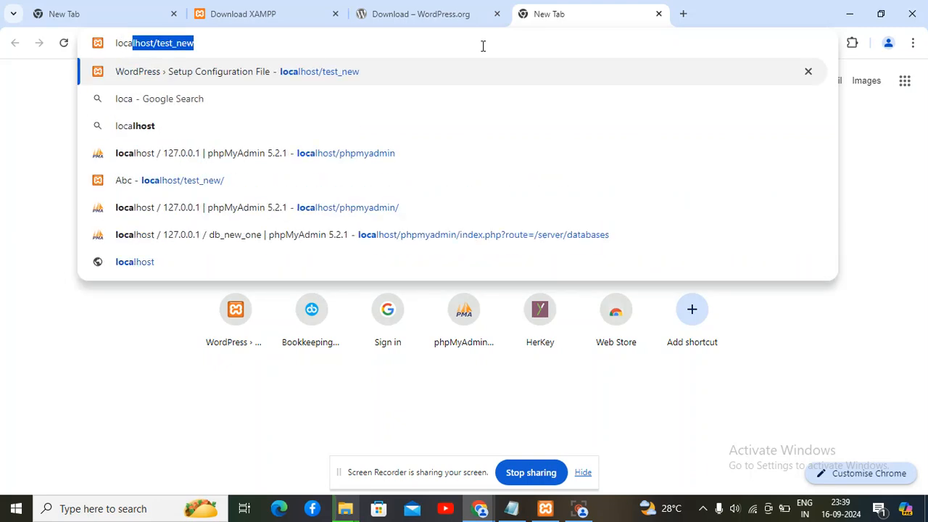
key(Right)
key(BackSpace)
key(BackSpace)
key(BackSpace)
key(BackSpace)
key(BackSpace)
key(BackSpace)
key(BackSpace)
key(BackSpace)
text(ph)
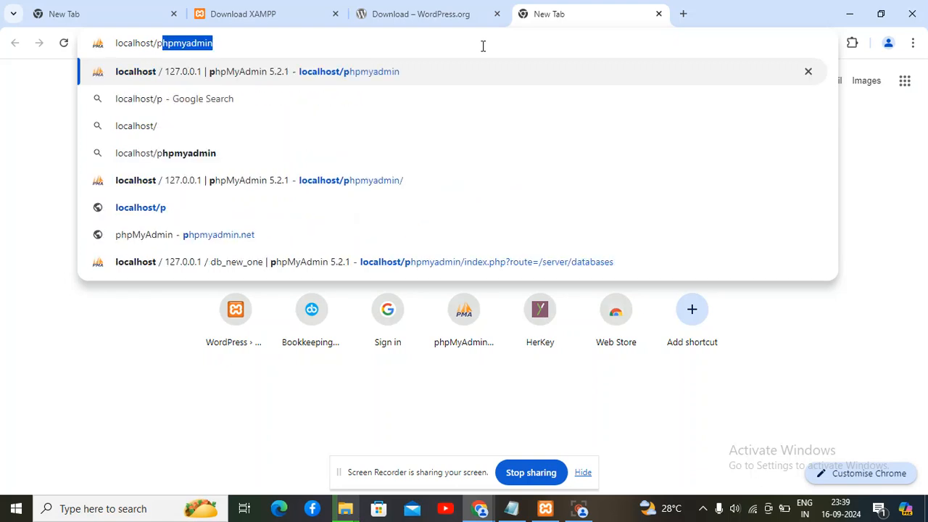
key(Return)
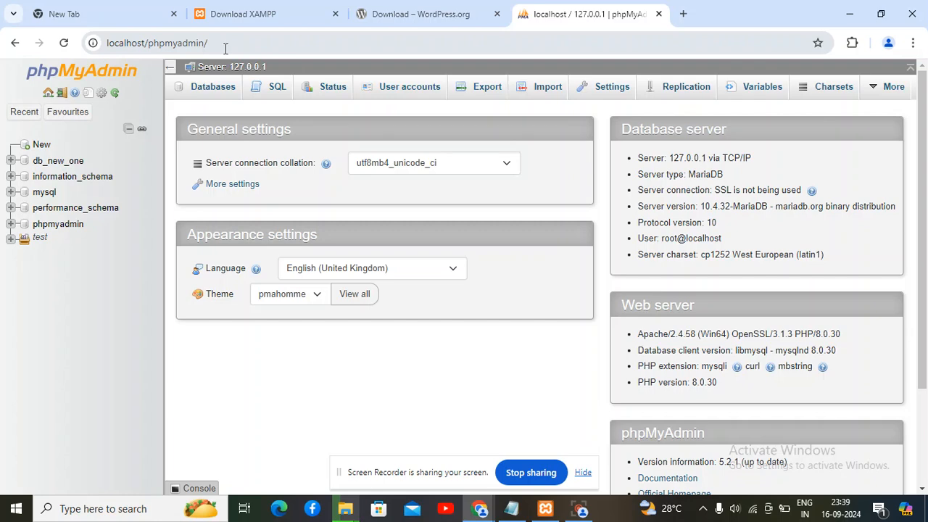
Name a new database magic_db, paste that name into the setup notes, and create it
click(41, 146)
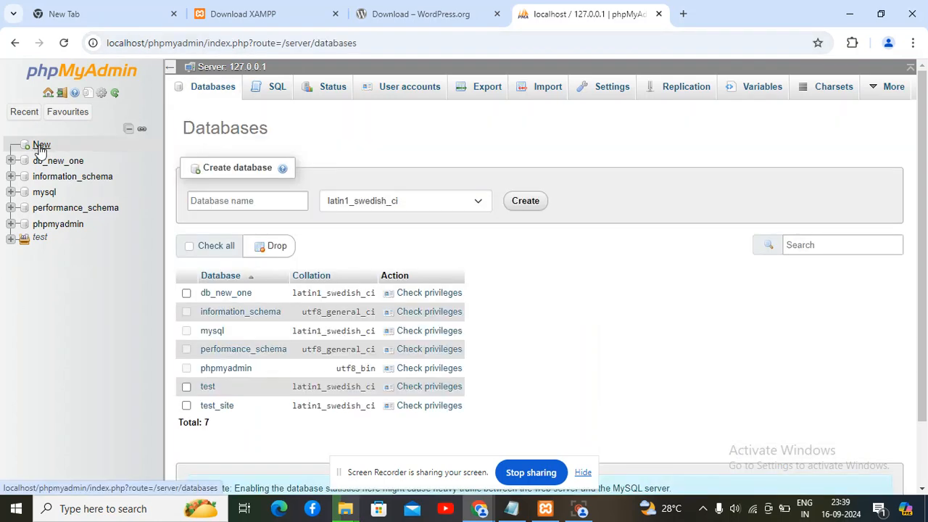
click(261, 204)
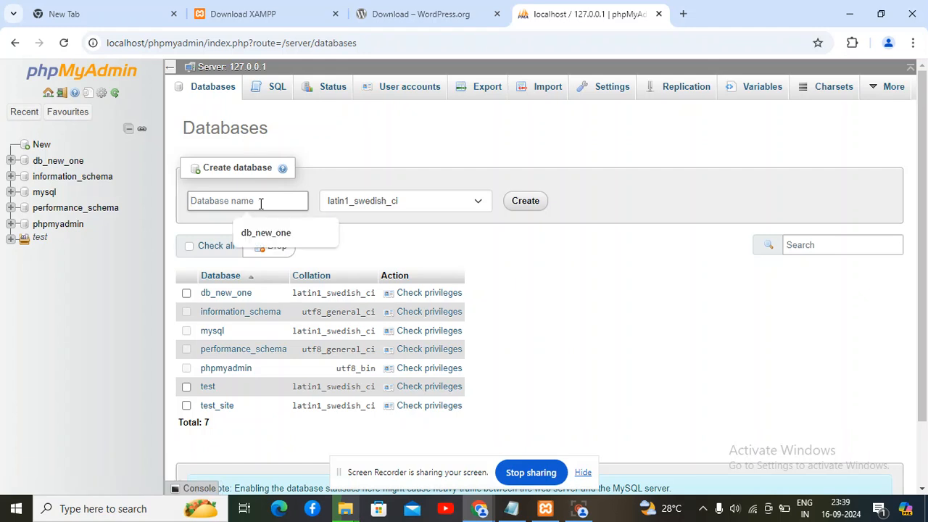
text(magic_db)
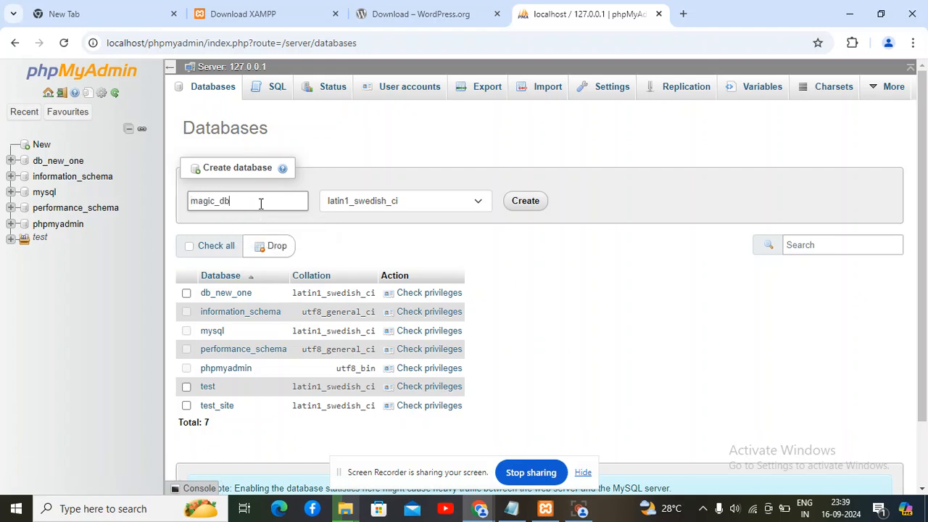
key(ctrl+a)
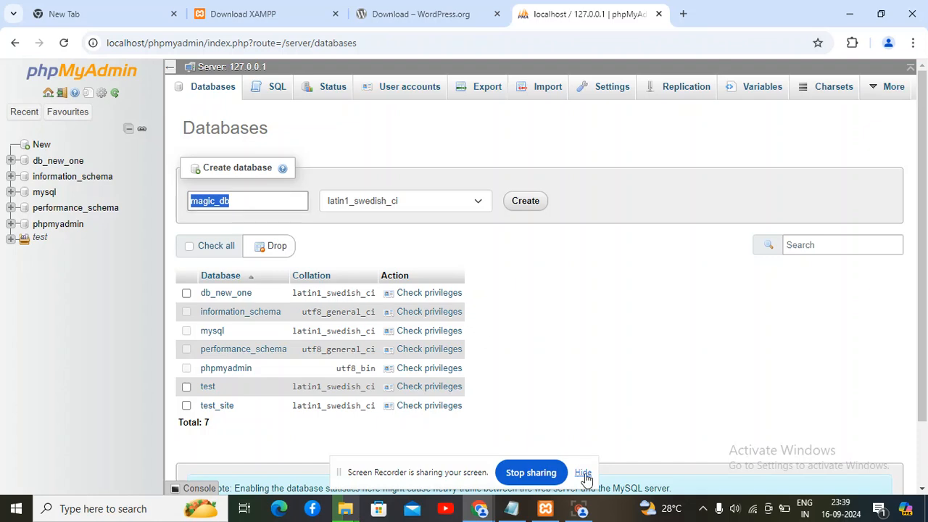
click(513, 510)
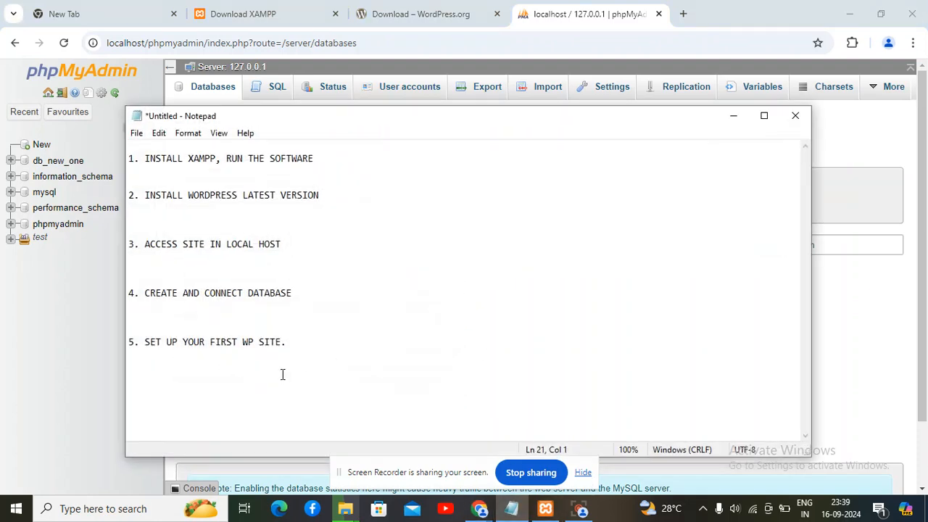
click(283, 374)
key(ctrl+v)
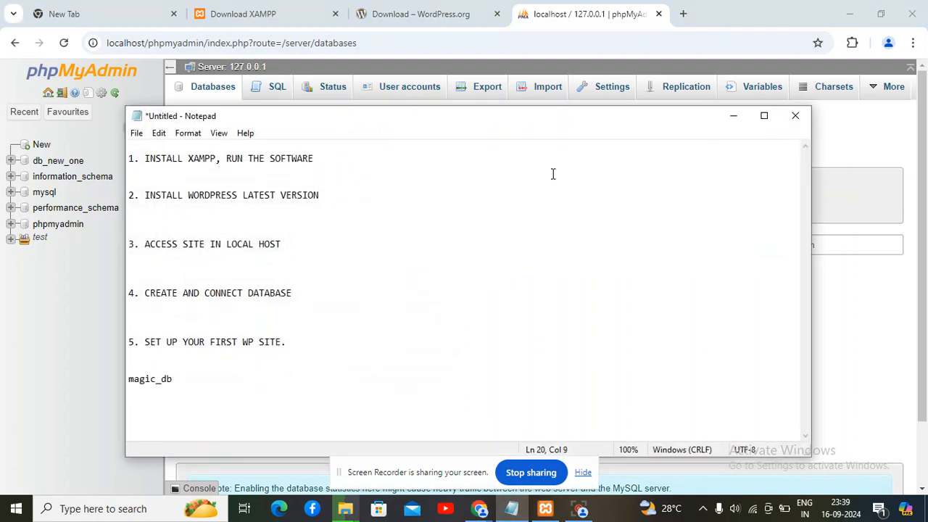
click(733, 116)
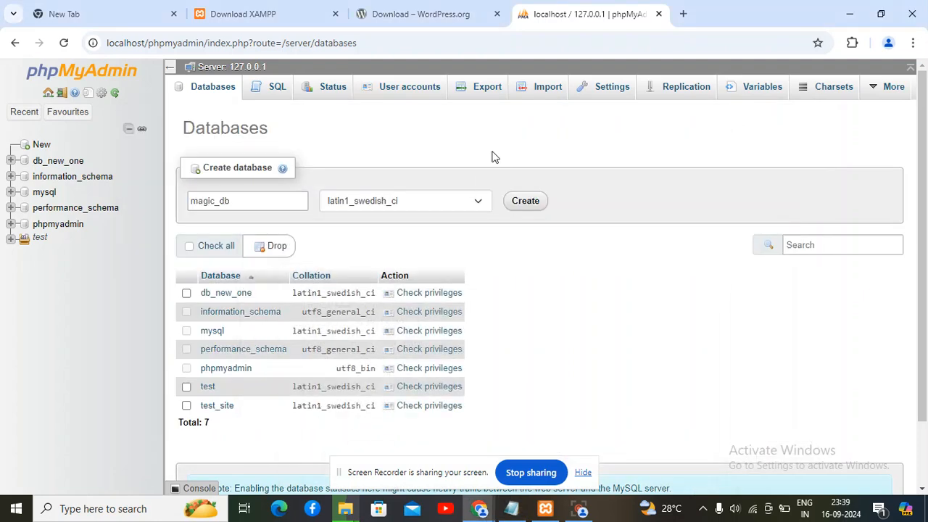
click(522, 203)
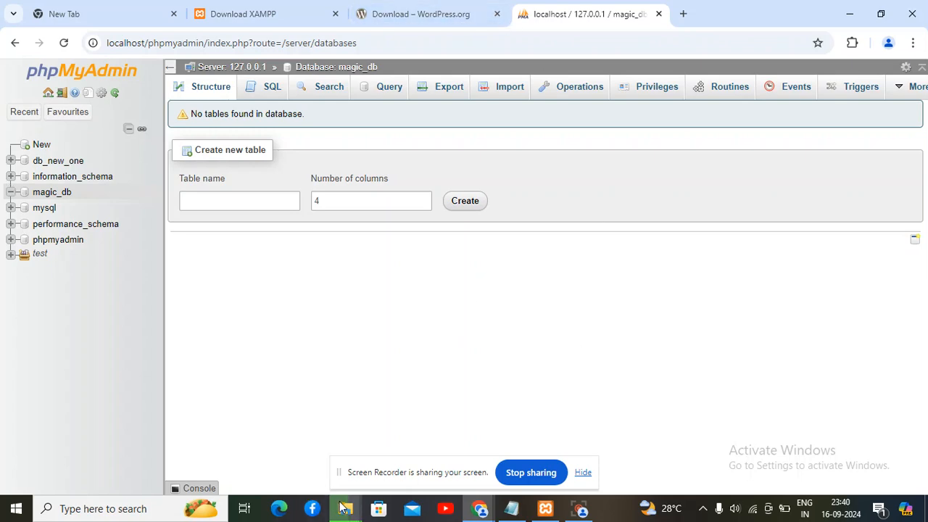
Check the copy progress and confirm magic_one in htdocs, then return to phpMyAdmin in Chrome
mouse_move(345, 508)
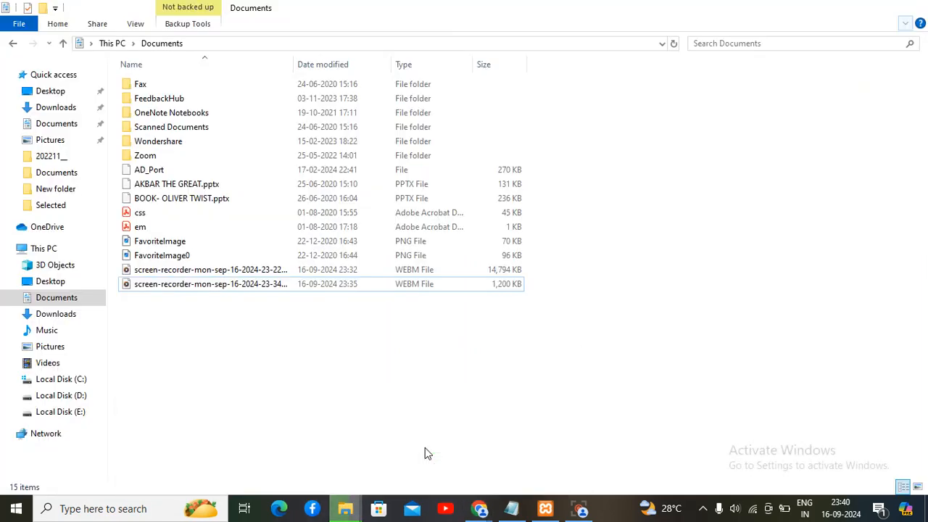
click(426, 451)
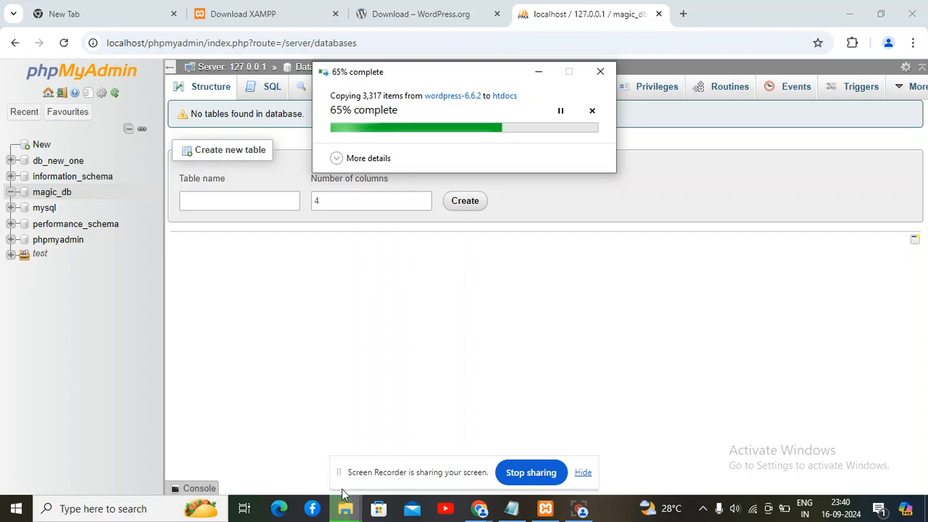
mouse_move(345, 508)
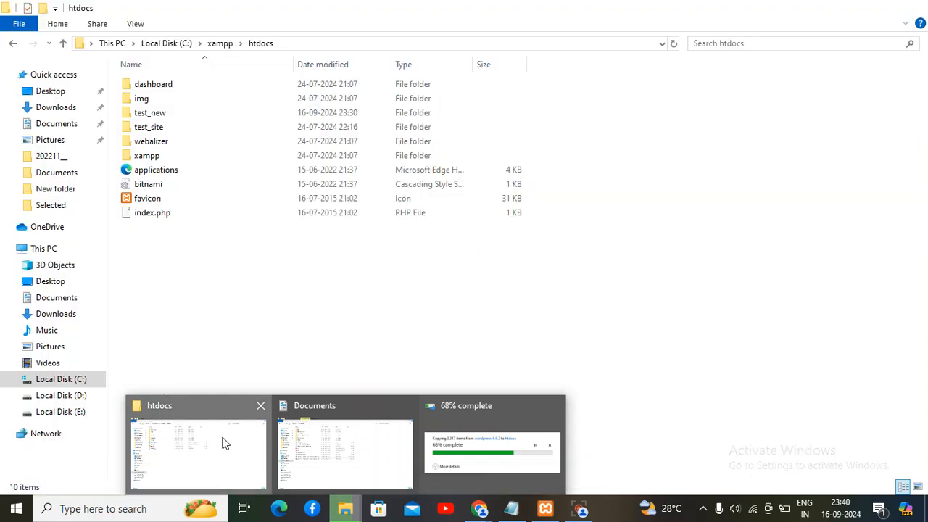
click(224, 442)
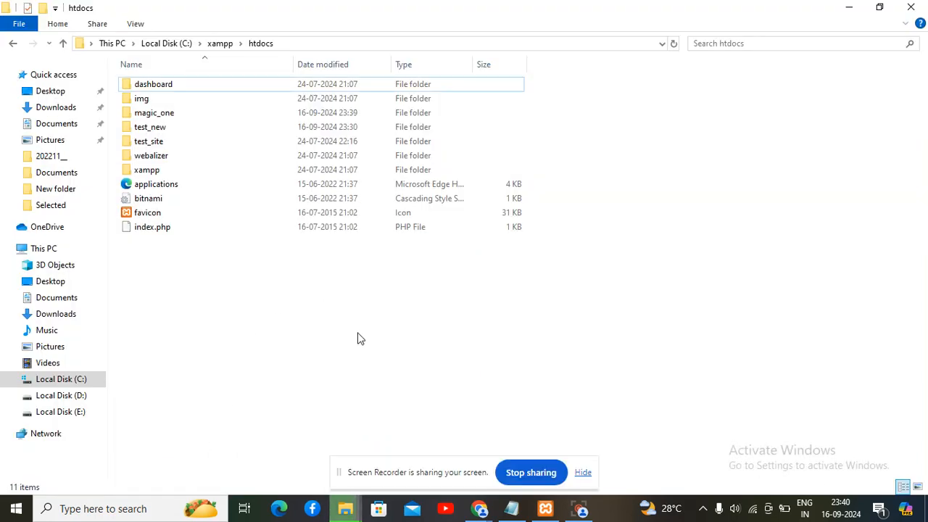
mouse_move(478, 507)
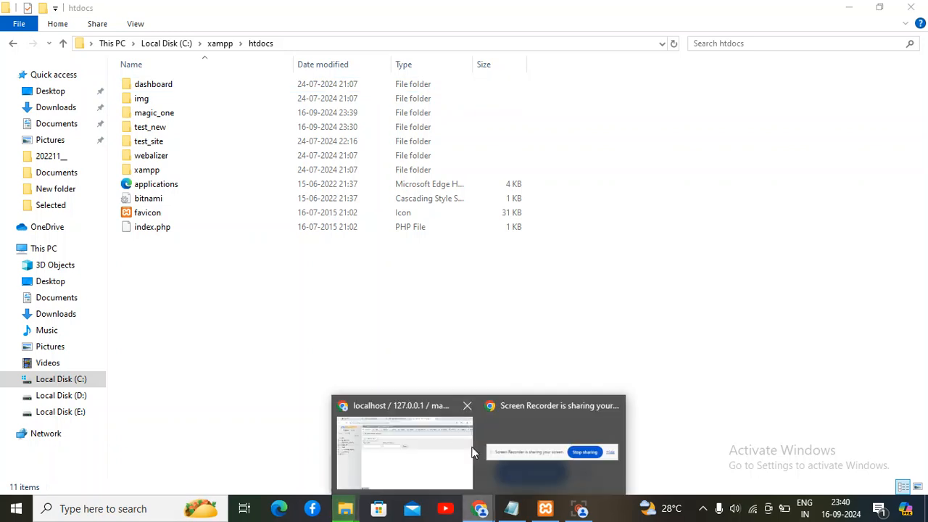
click(449, 437)
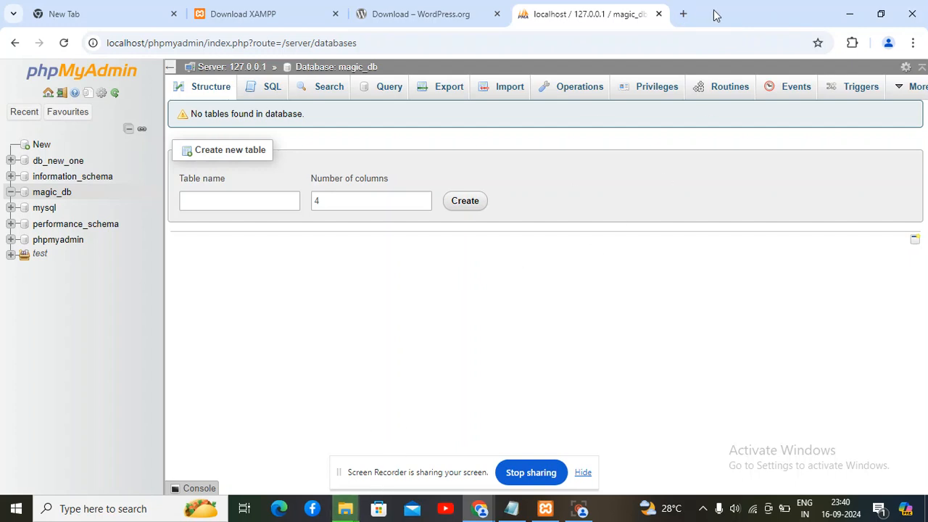
click(347, 510)
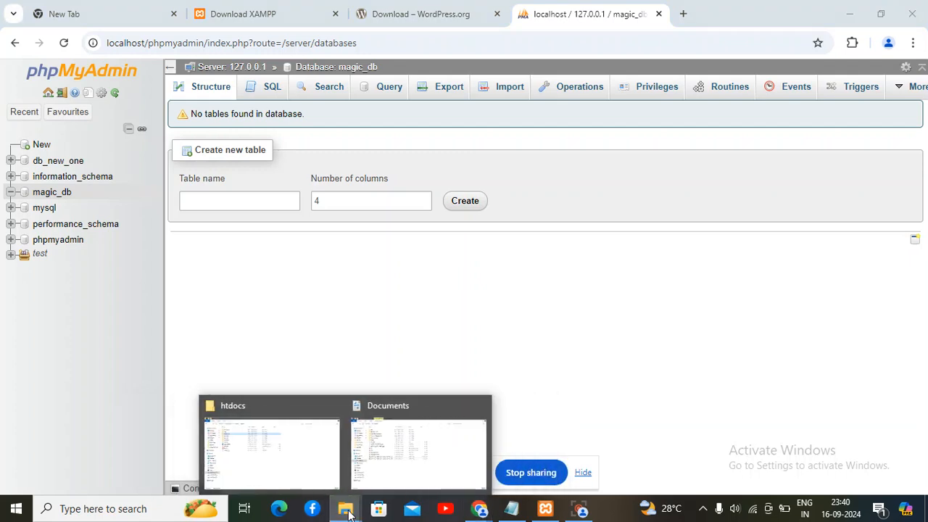
click(323, 451)
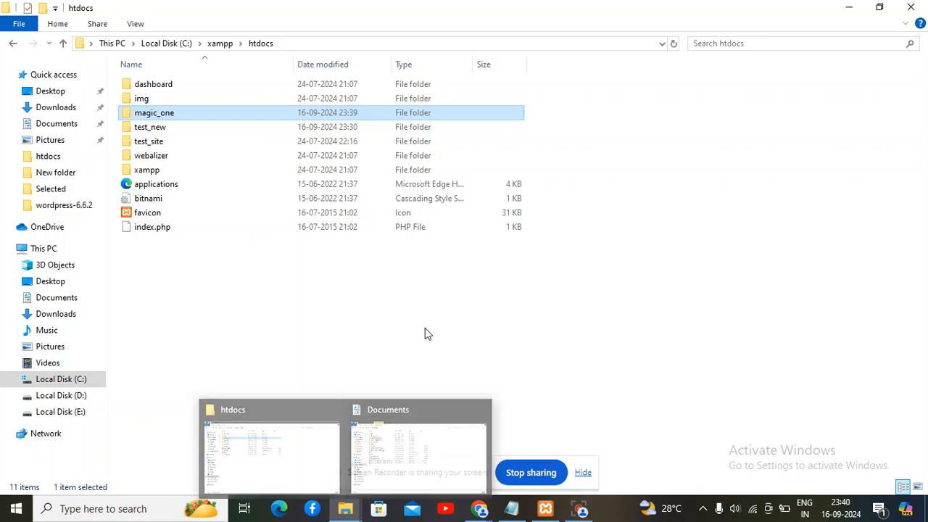
click(479, 509)
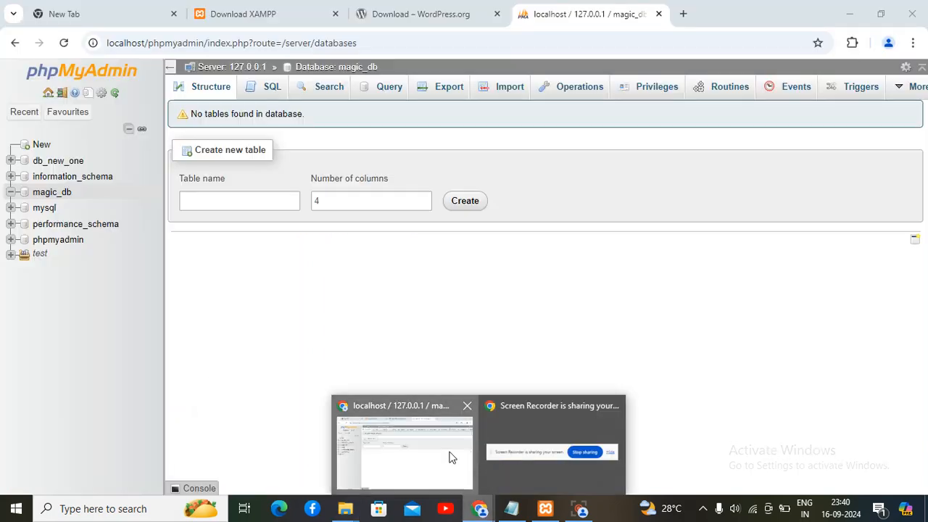
click(451, 458)
Load localhost/magic_one in a new Chrome tab
click(685, 16)
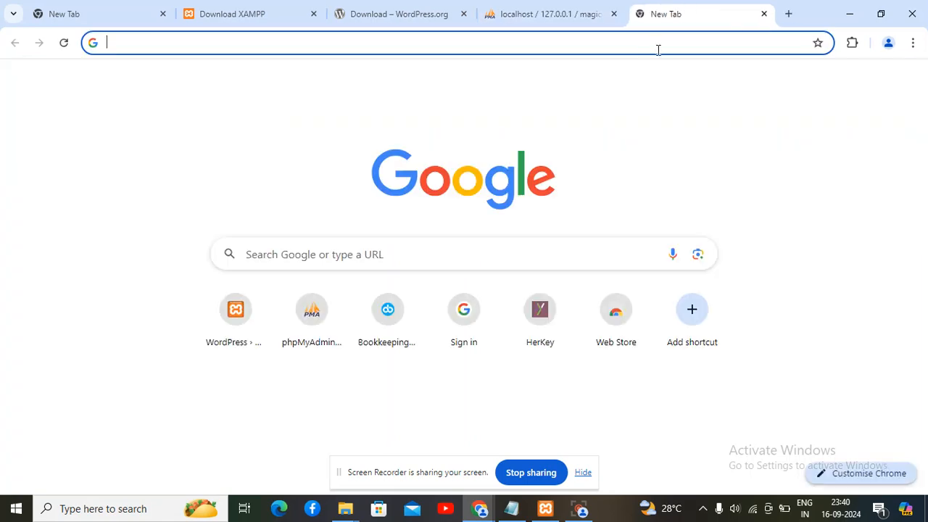
text(localhost)
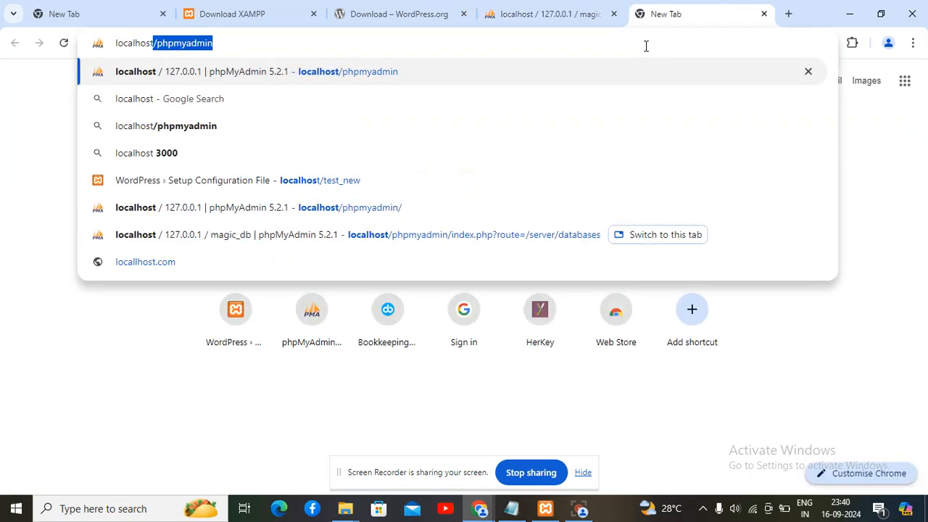
key(BackSpace)
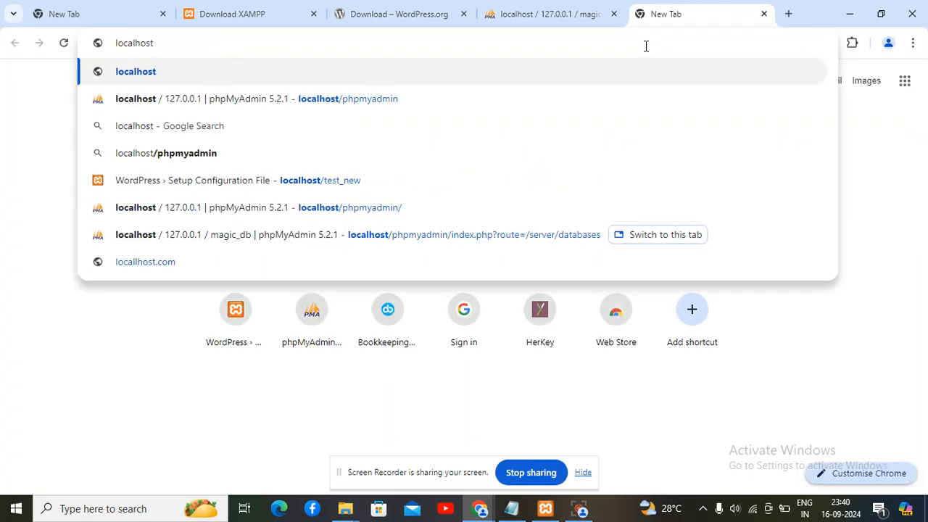
text(/magic_one)
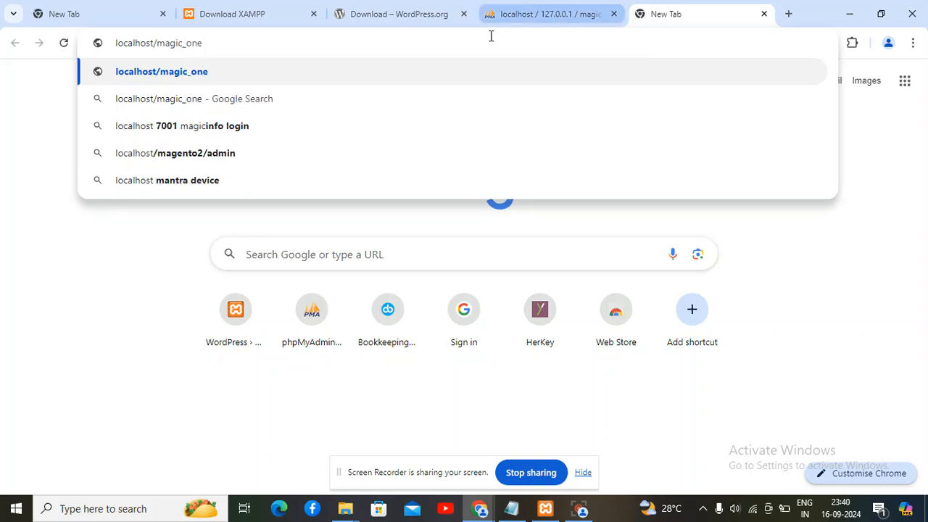
key(Return)
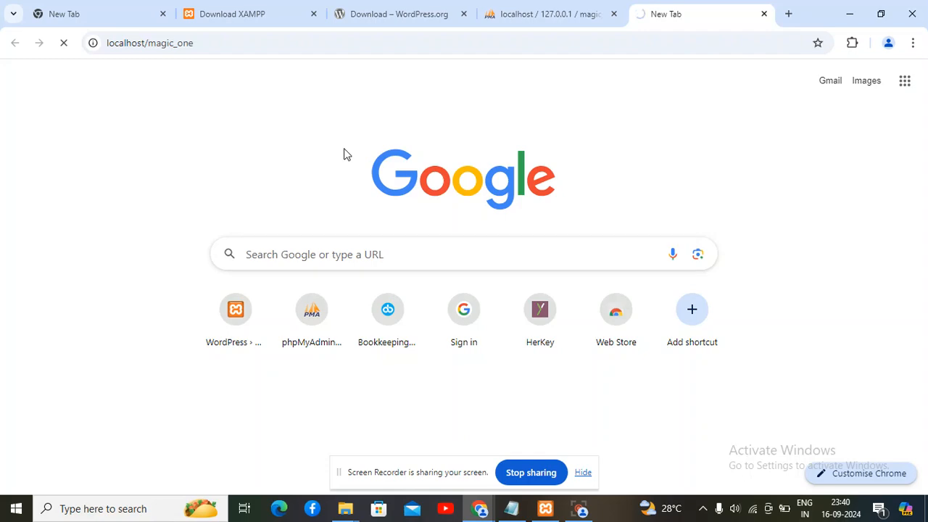
Minimize the htdocs Explorer window to reveal the WordPress setup page
mouse_move(346, 508)
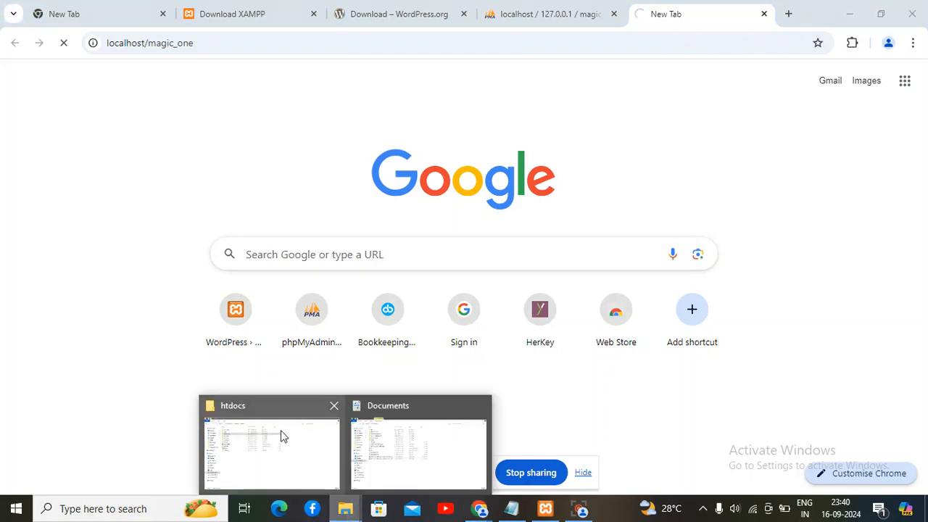
click(282, 436)
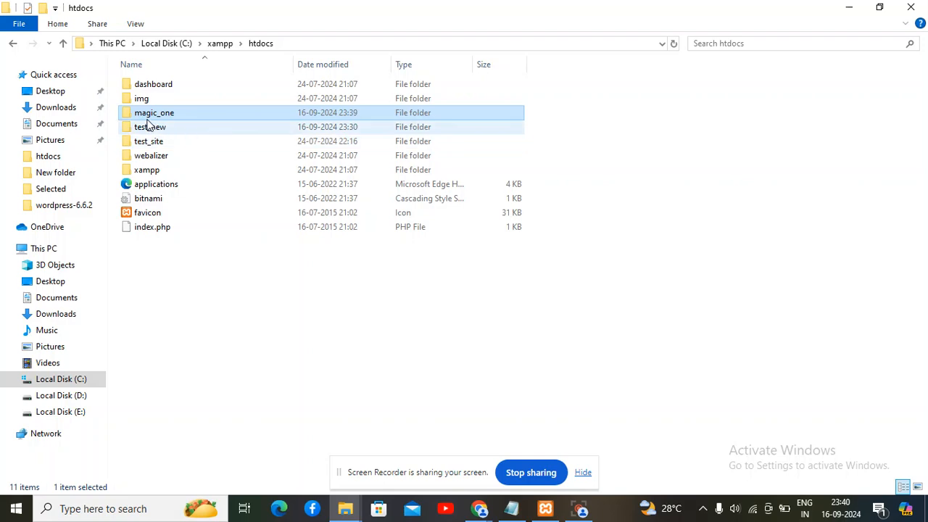
click(848, 9)
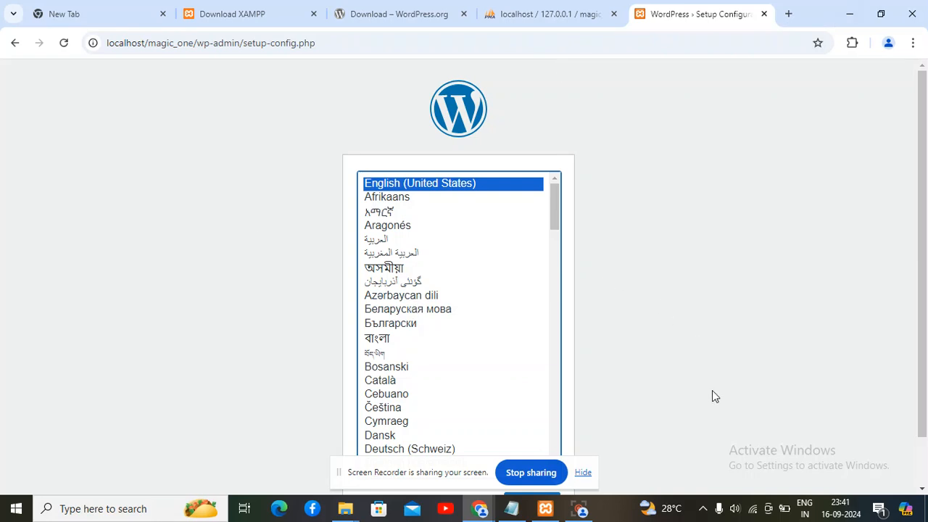
Continue with English (United States) and pass the welcome page with Let's go!
scroll(921, 326, down, 1)
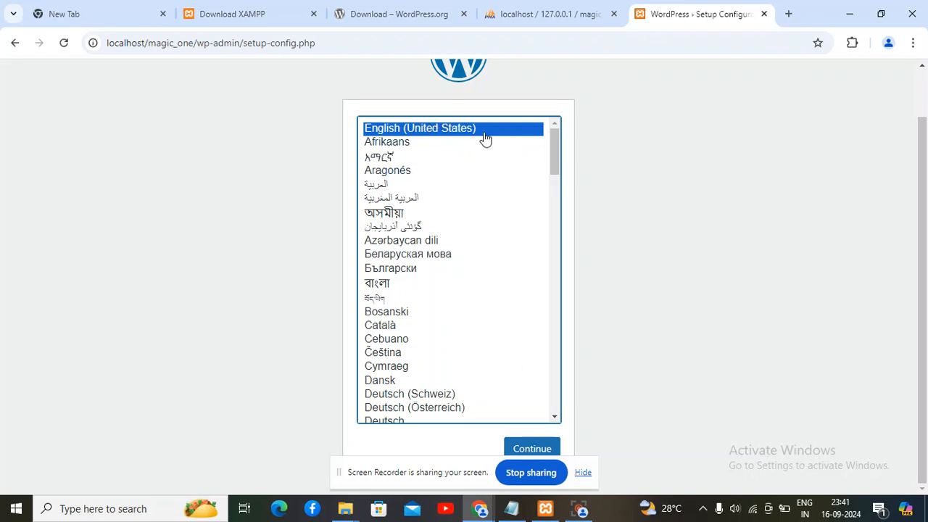
click(535, 448)
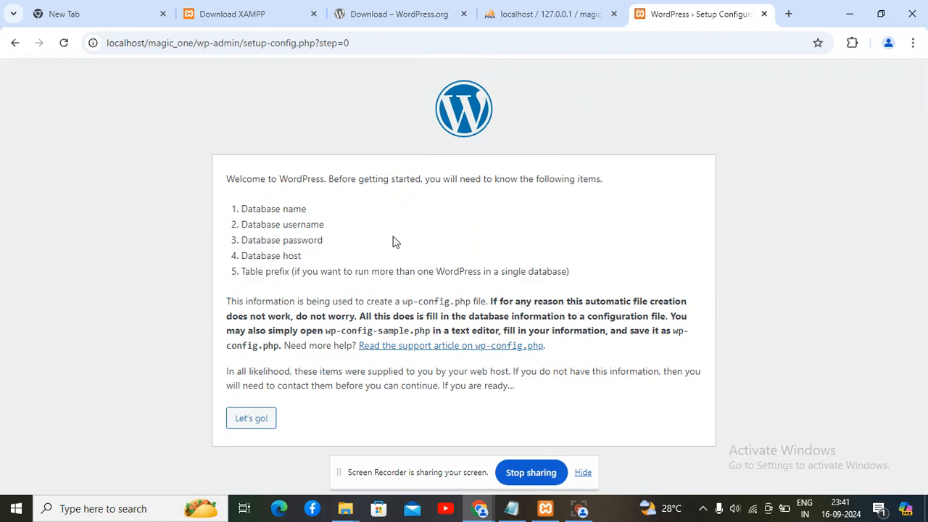
click(247, 419)
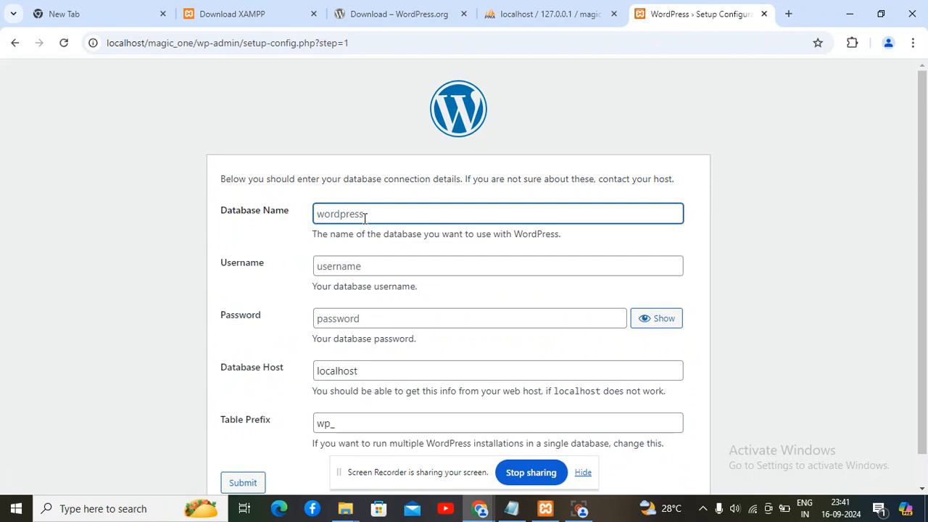
Submit database name magic_db, username root and an empty password
click(394, 216)
text(magic_db)
click(239, 242)
click(341, 266)
text(root)
click(260, 305)
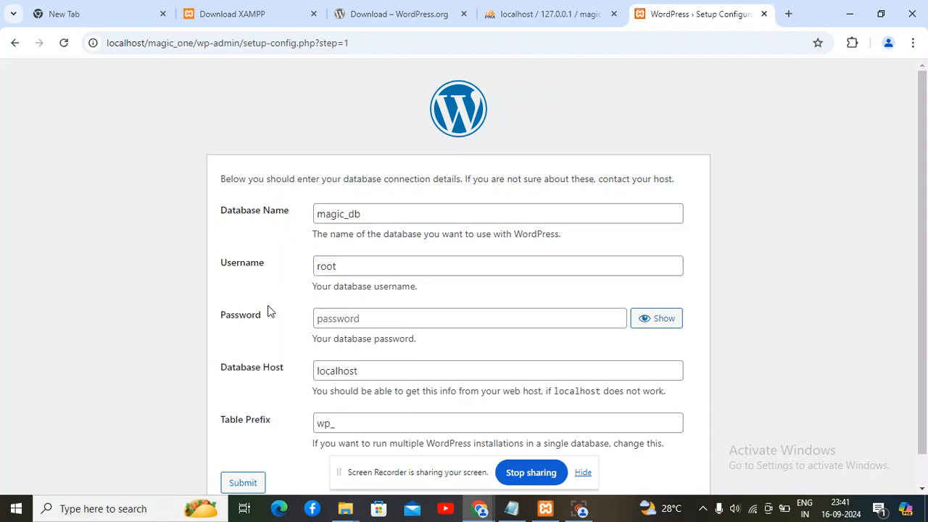
click(348, 324)
click(276, 341)
scroll(923, 311, down, 1)
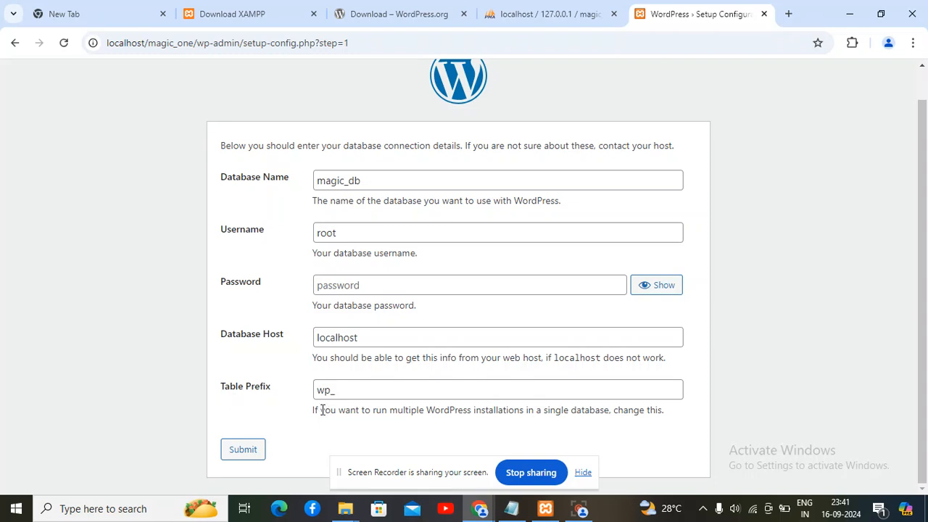
click(242, 451)
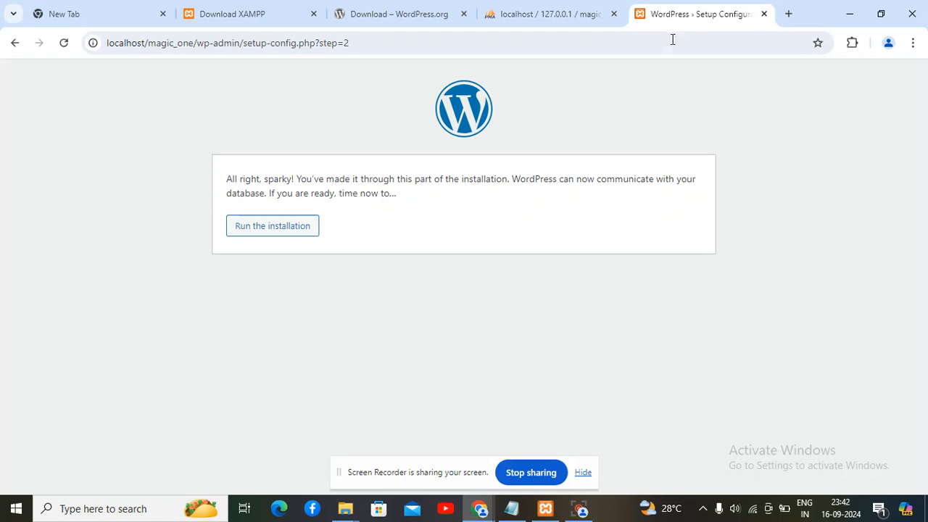
Glance at magic_db in phpMyAdmin, then run the WordPress installation
click(589, 20)
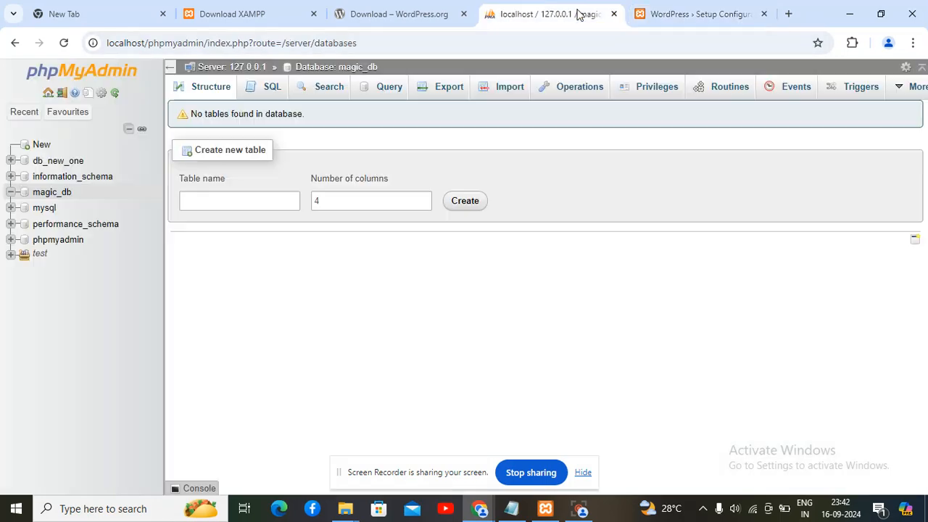
click(701, 15)
click(285, 228)
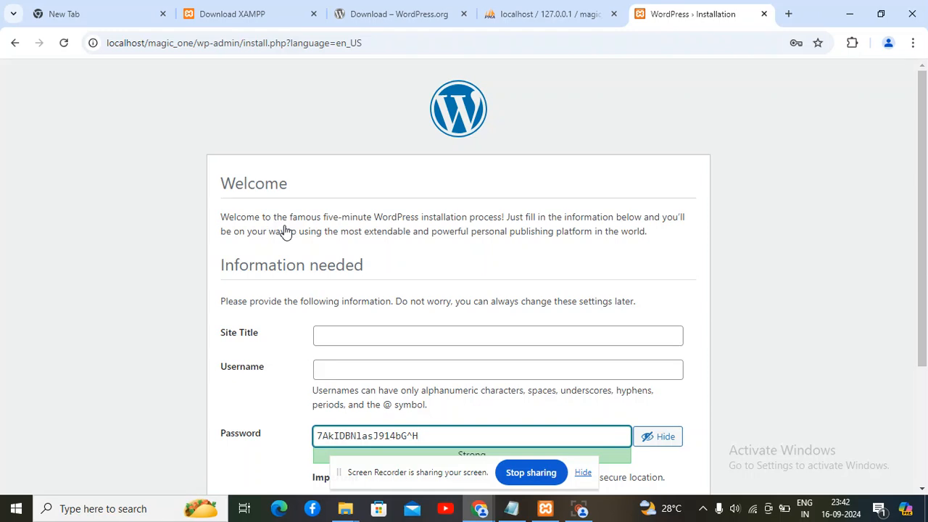
Enter site title 'magic world' and username admin
drag(925, 280, 927, 358)
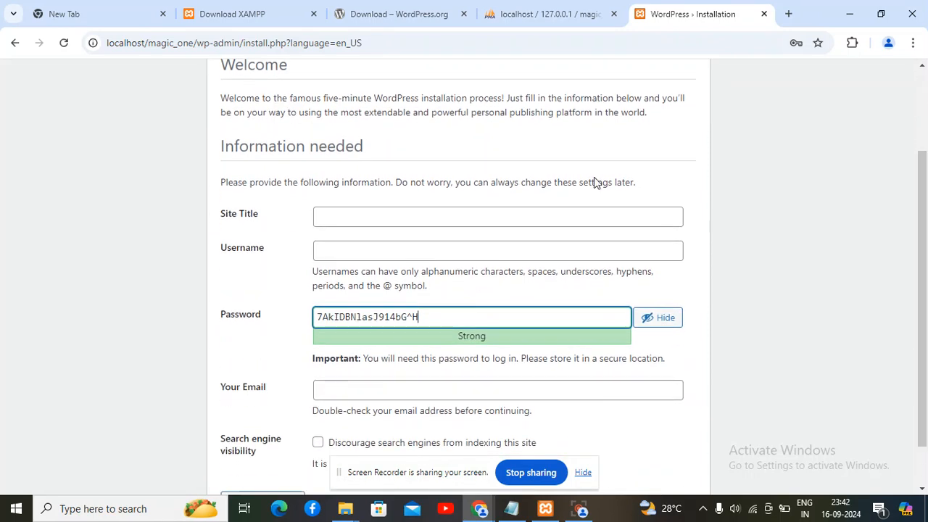
click(328, 219)
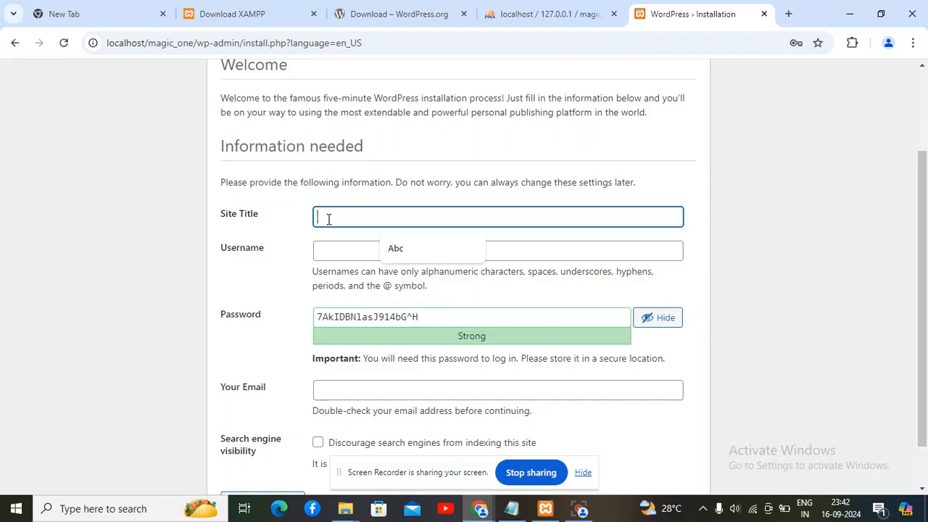
text(magic world)
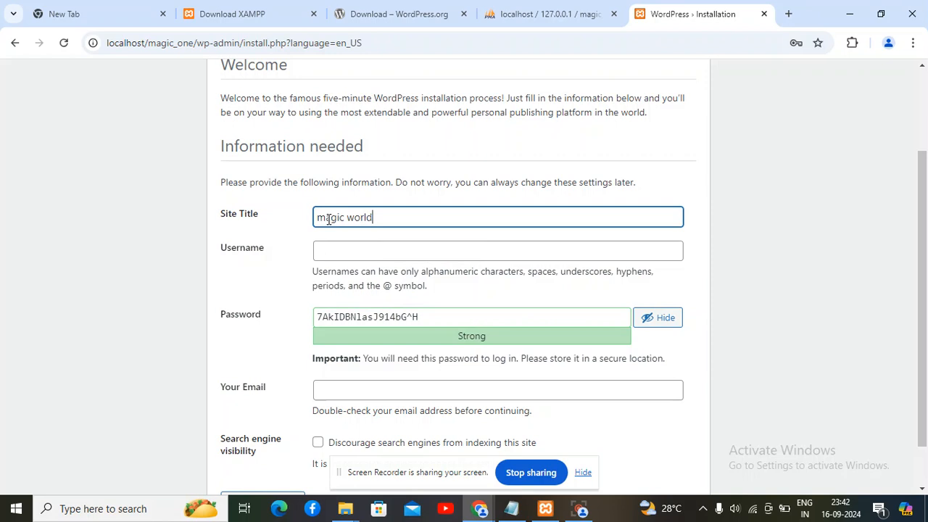
click(290, 248)
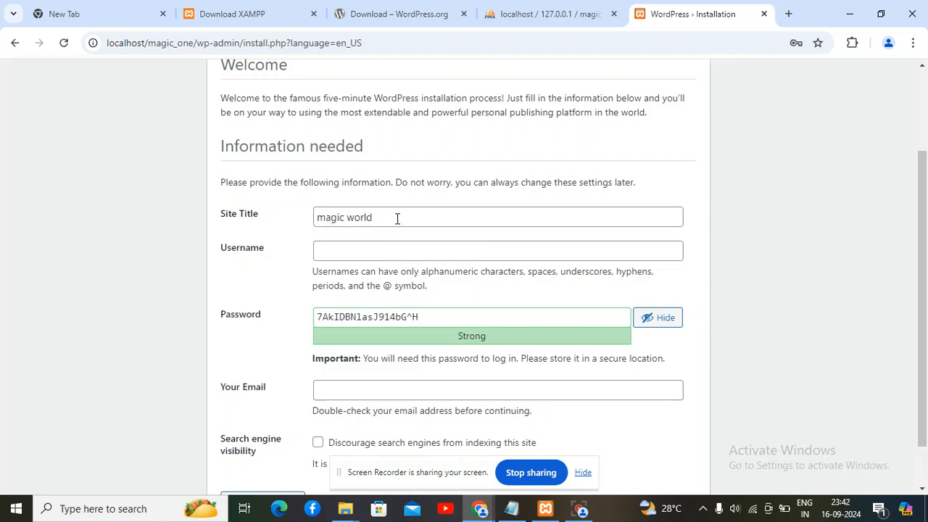
click(365, 248)
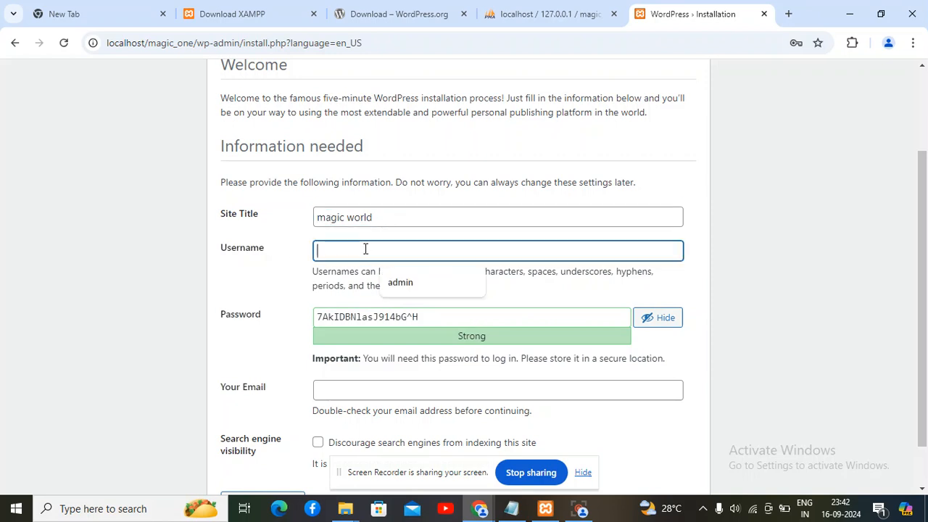
text(admin)
click(248, 293)
Replace the generated password with a simpler one and confirm using a weak password
triple_click(337, 315)
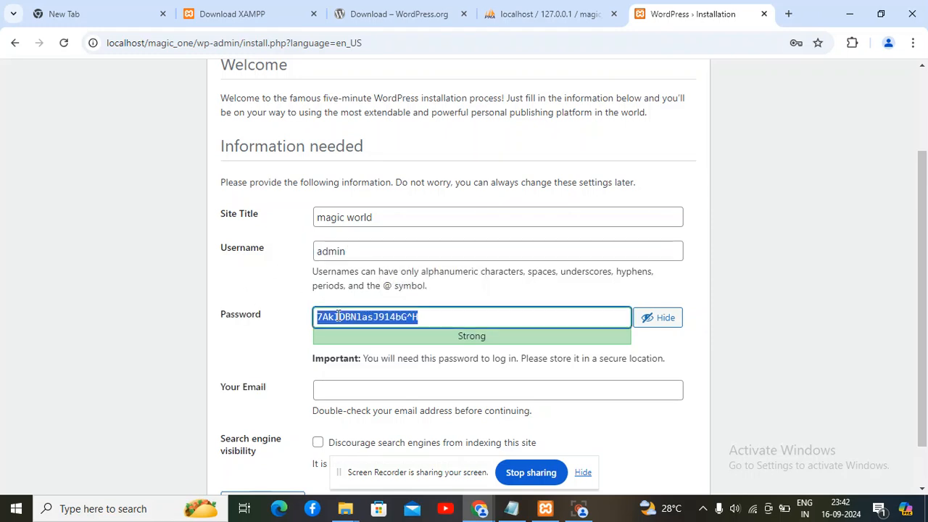
key(BackSpace)
click(266, 340)
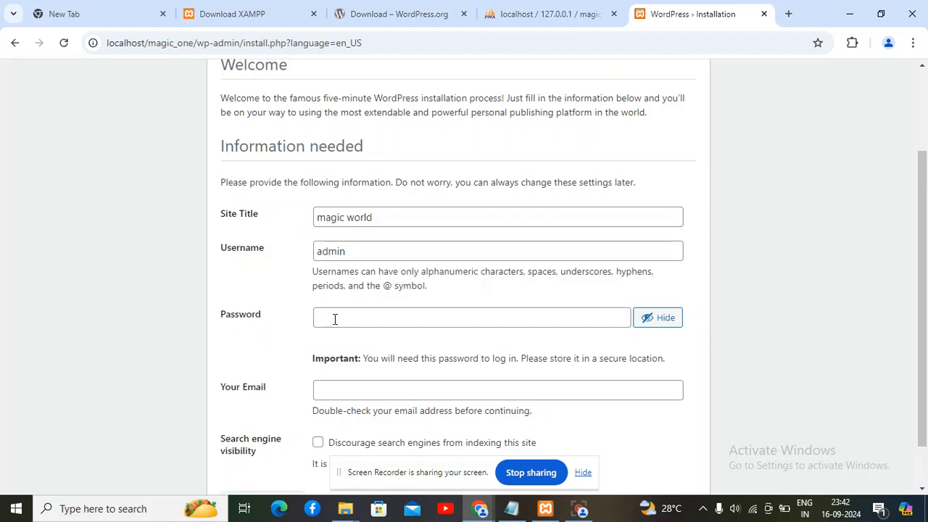
click(373, 318)
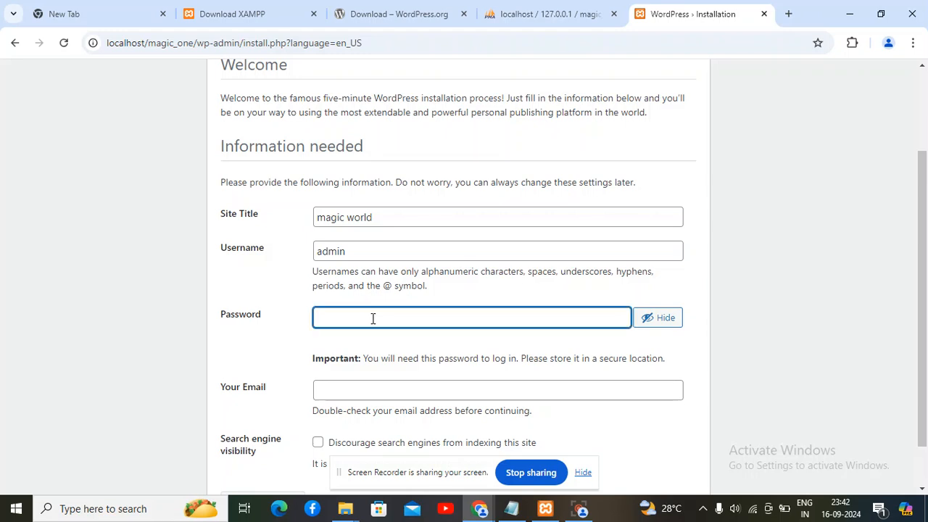
text(admin@123)
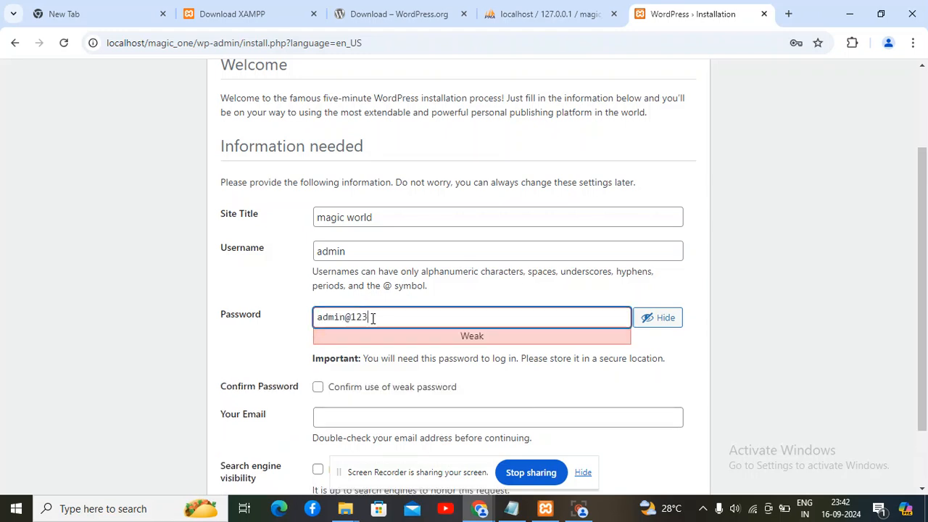
click(265, 348)
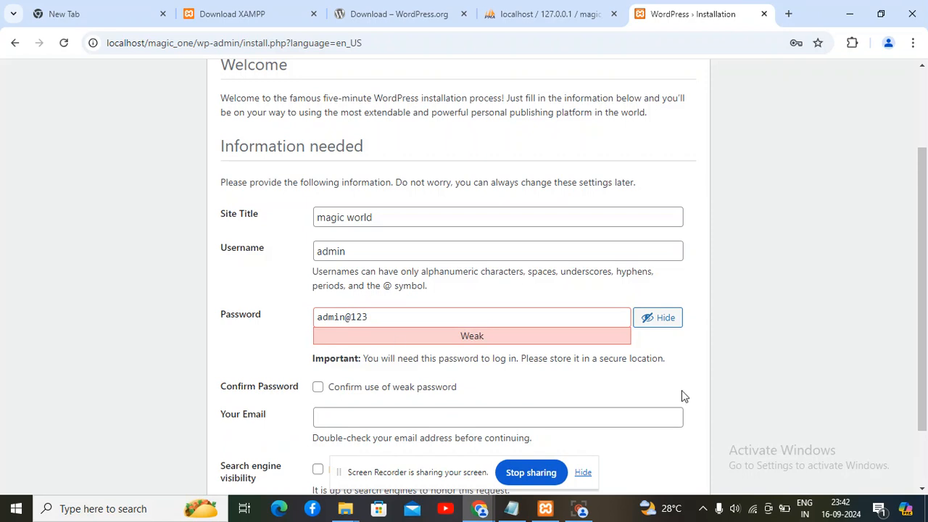
drag(924, 330, 924, 377)
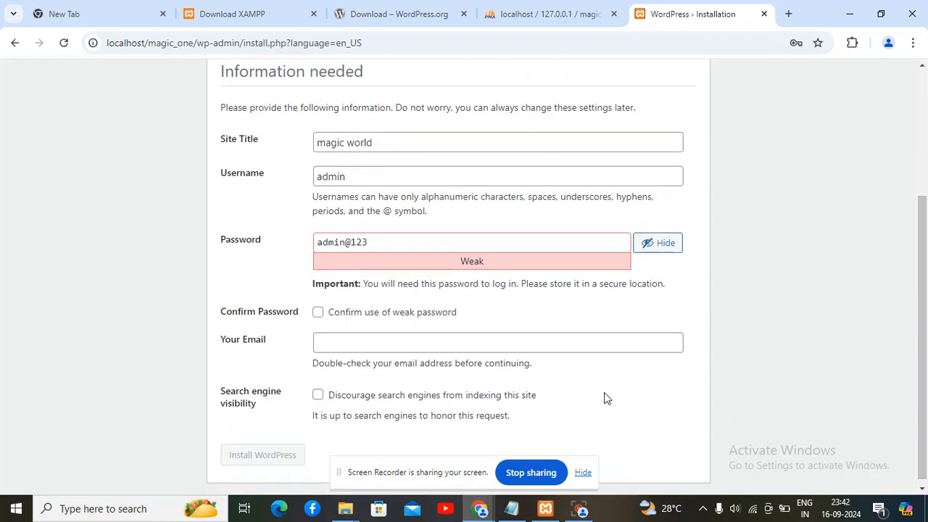
drag(927, 329, 927, 334)
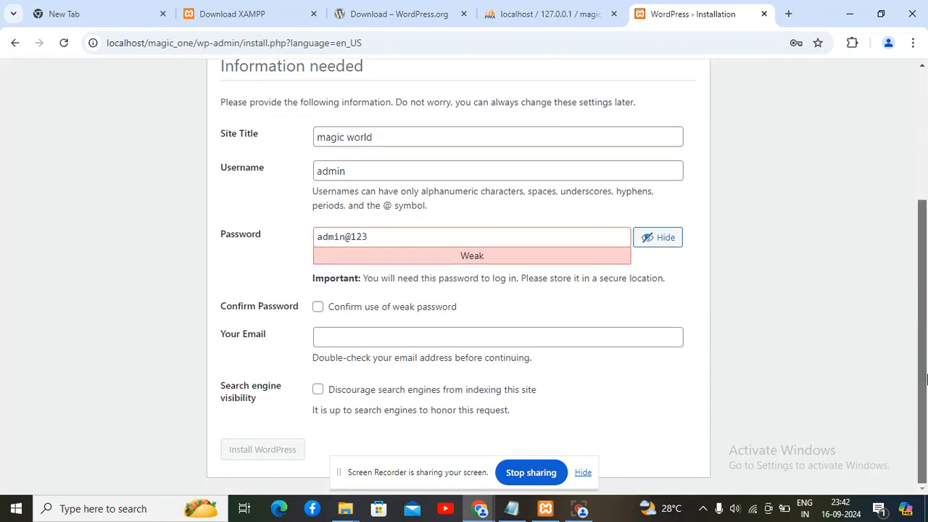
click(331, 309)
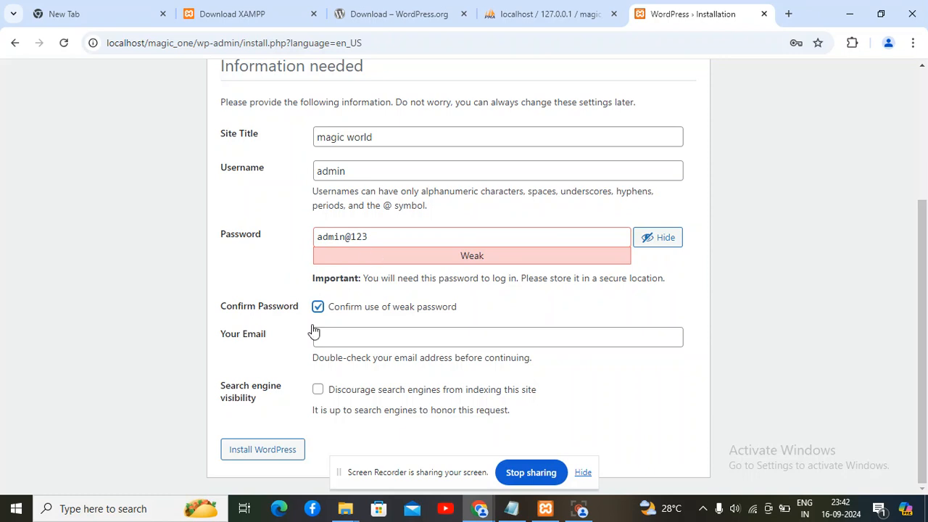
Fill the admin e-mail from the saved autofill suggestion and install WordPress
click(333, 339)
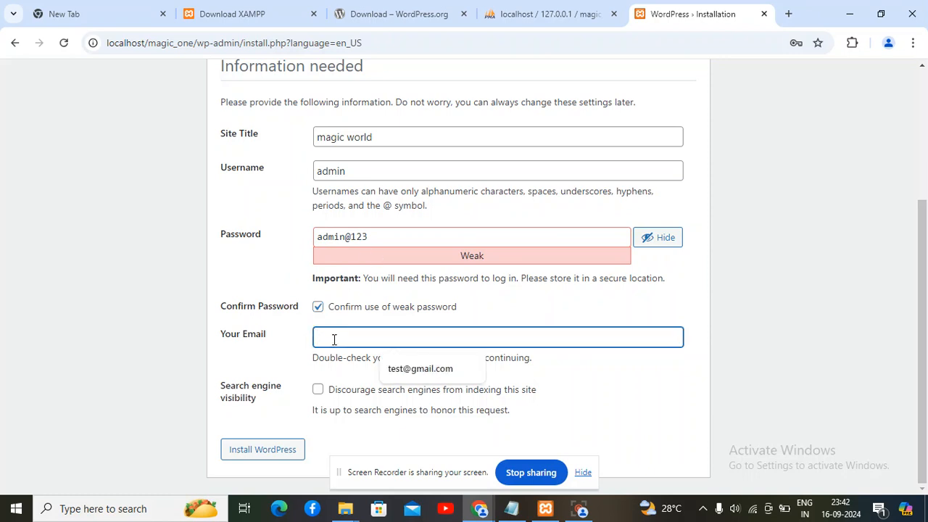
click(425, 368)
click(598, 391)
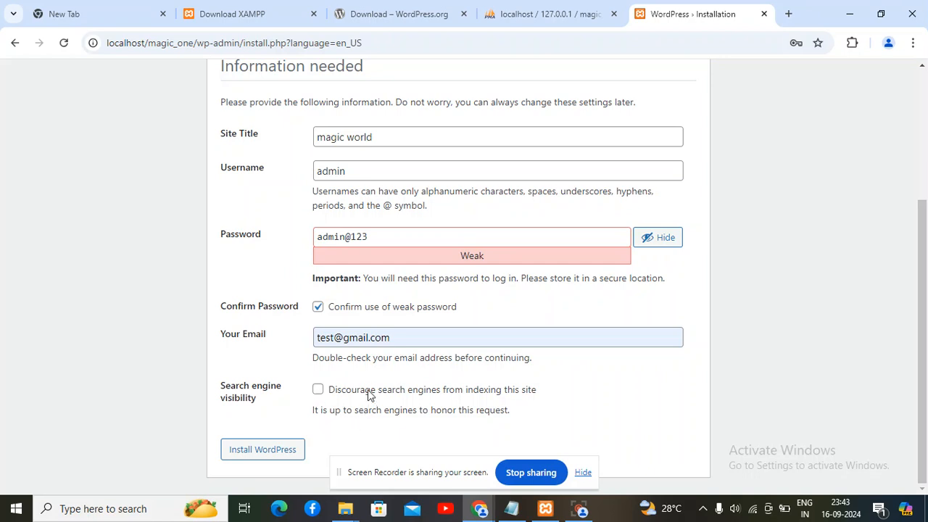
click(282, 456)
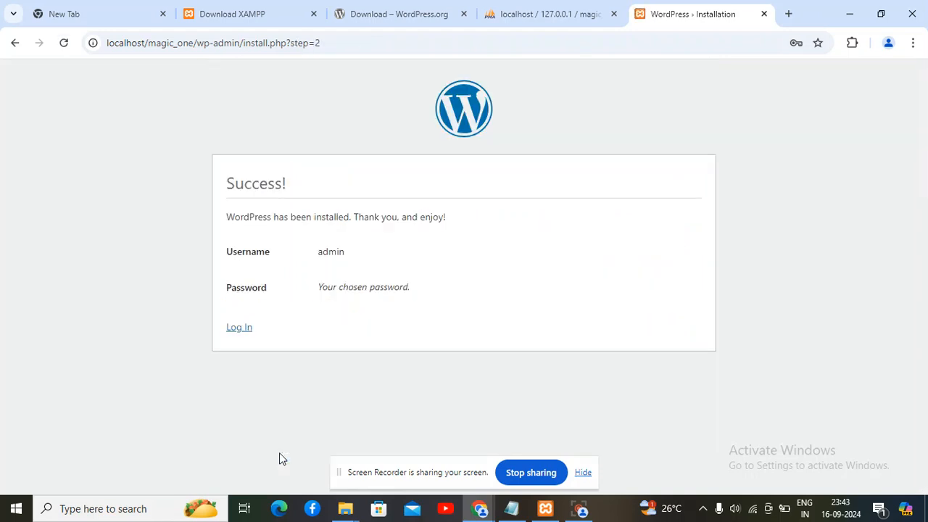
Log in from the Success page with username admin and the new password
click(236, 330)
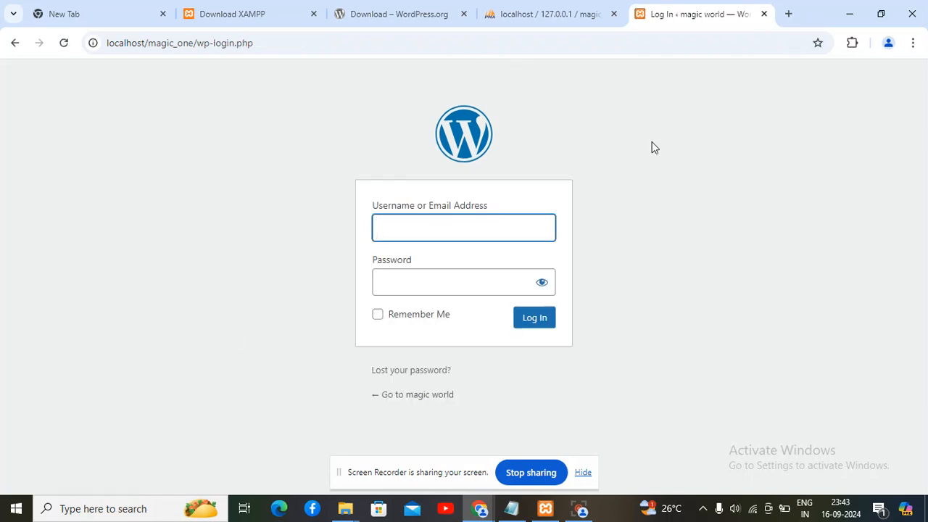
click(433, 230)
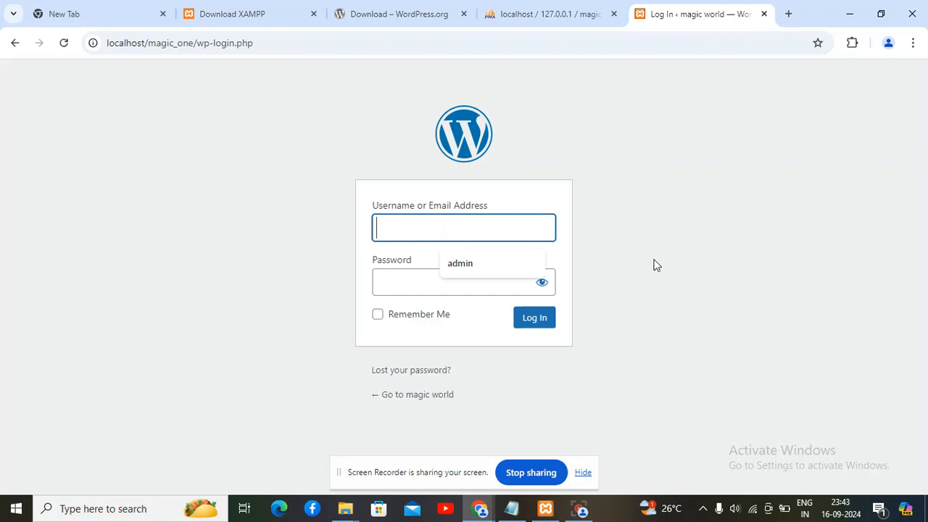
click(527, 87)
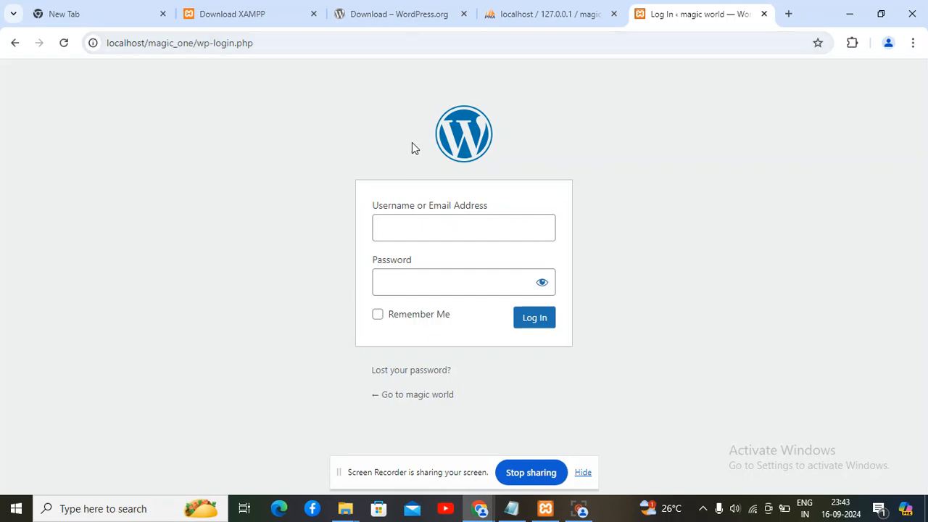
click(394, 230)
text(admin)
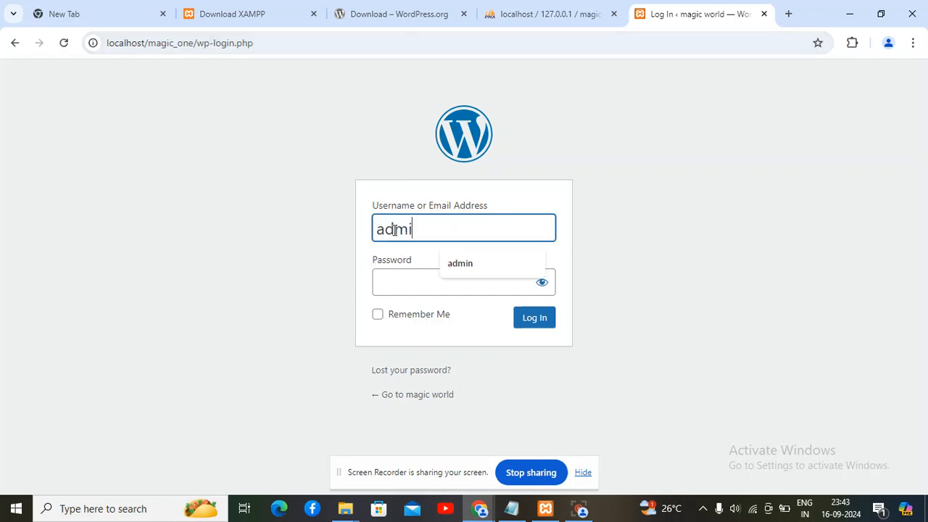
click(395, 286)
text(admin@123)
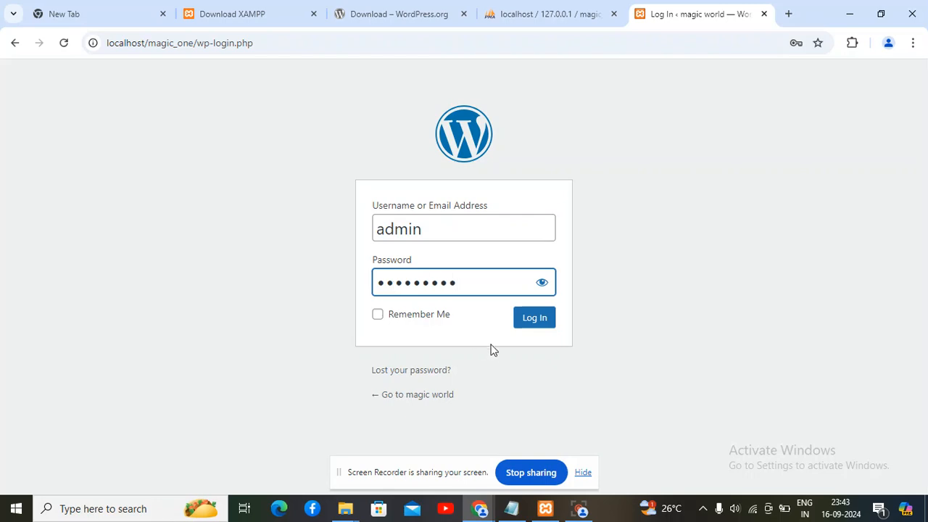
click(534, 319)
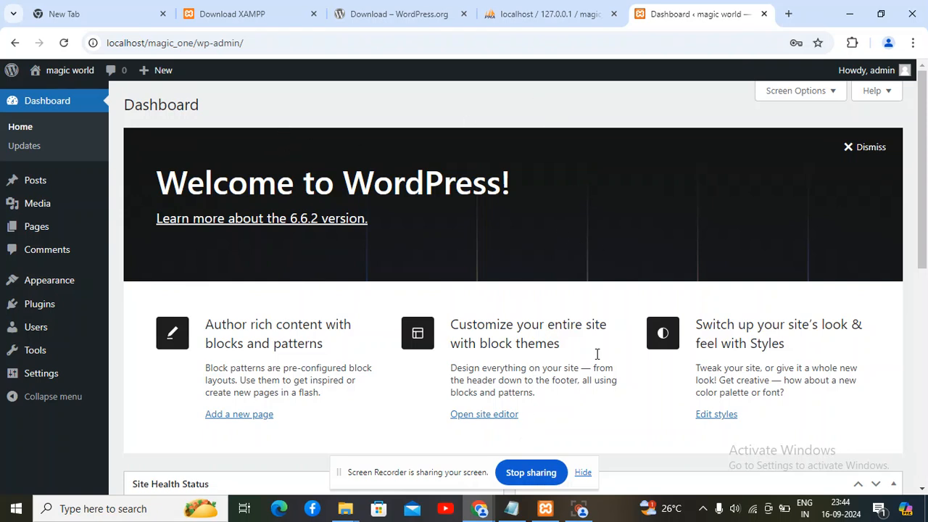
Preview the magic world front page in a new browser tab
mouse_move(50, 73)
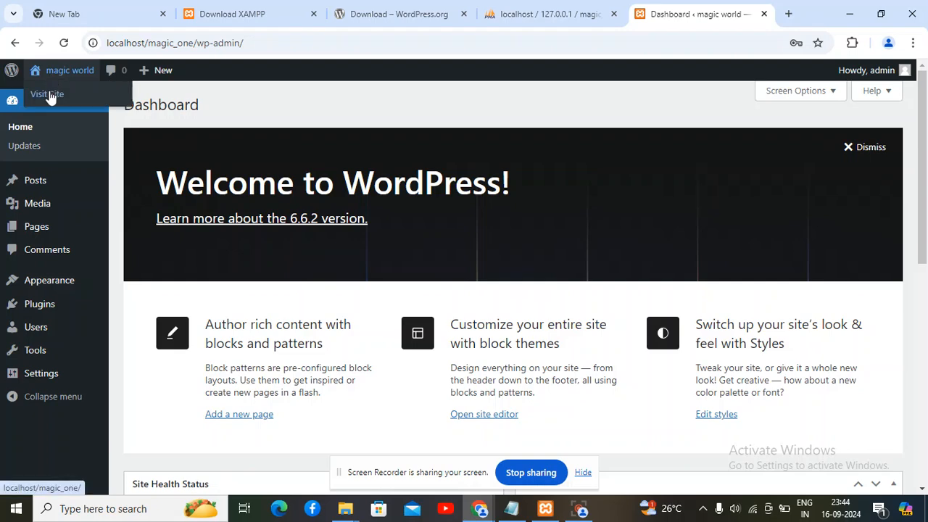
middle_click(50, 93)
click(685, 13)
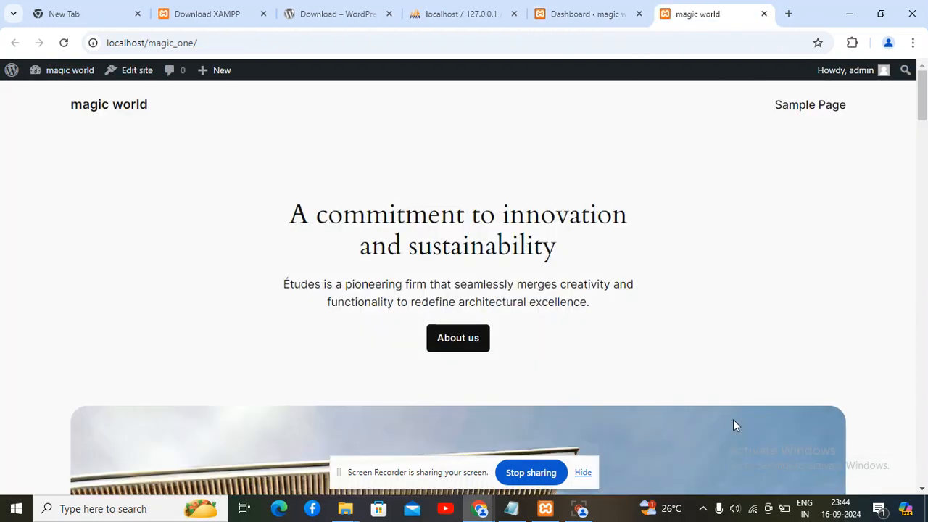
drag(922, 94, 924, 75)
Back on the dashboard, go to Appearance > Themes to list the three installed themes
click(525, 12)
click(554, 10)
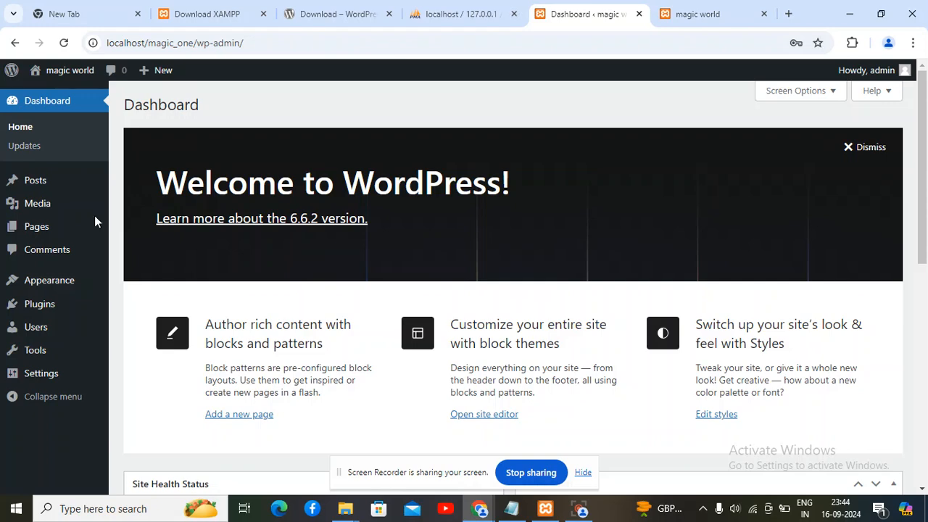
mouse_move(56, 289)
click(136, 286)
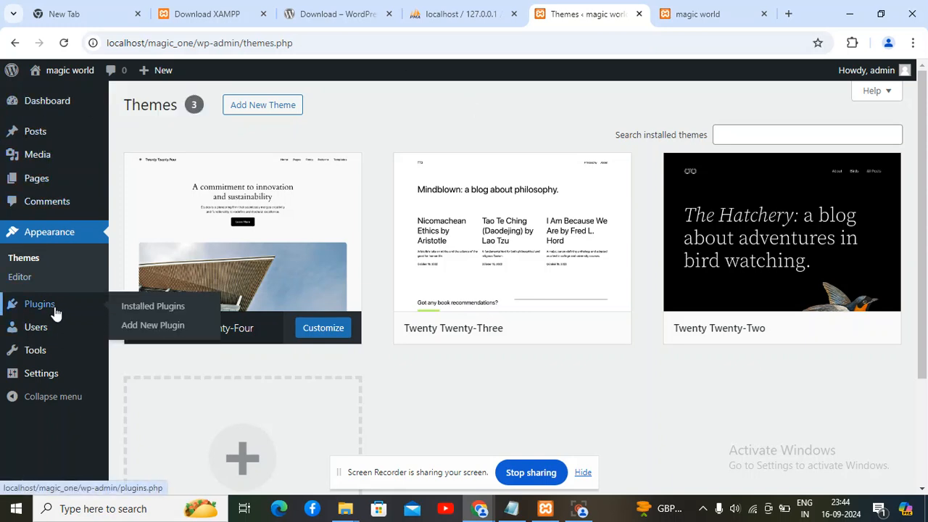
mouse_move(52, 382)
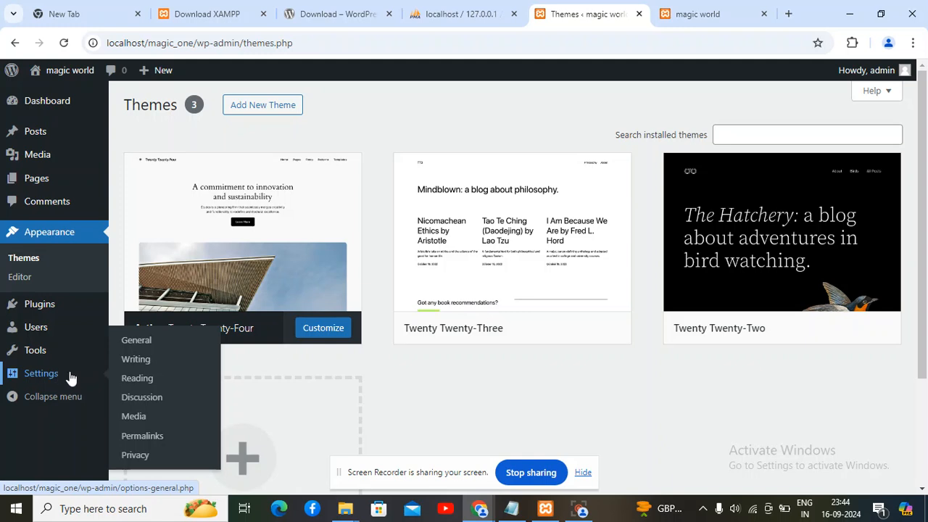